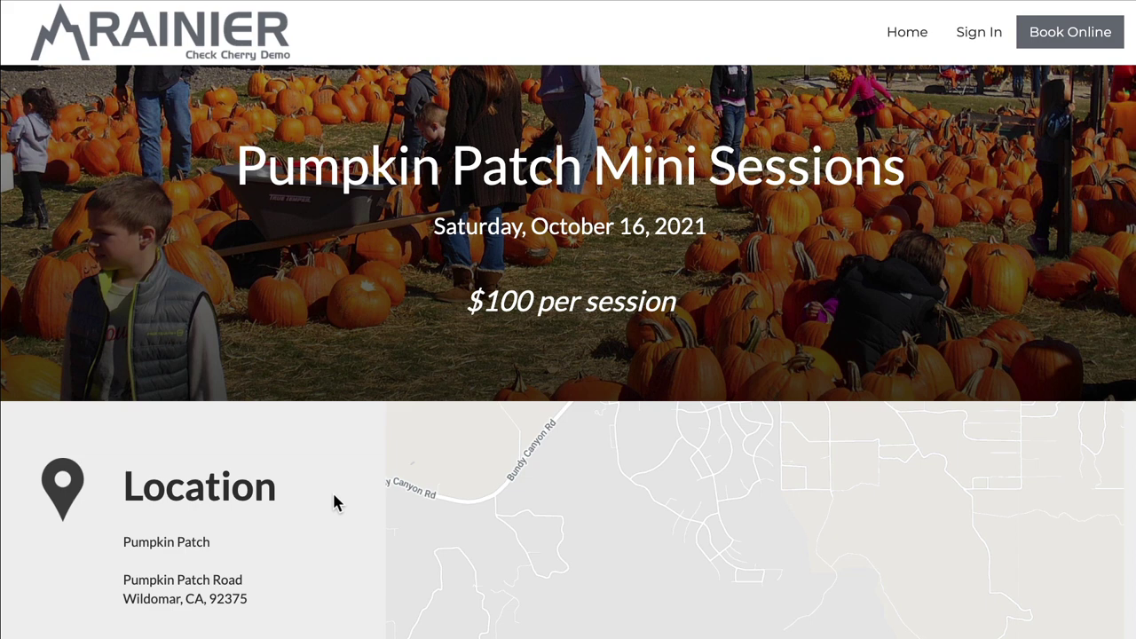
Step: Scroll down the October 16 time-slot list to the available 1:30 PM–1:55 PM slot
triple_click(616, 228)
left_click(519, 305)
scroll(447, 337, "down", 2)
scroll(339, 268, "down", 1)
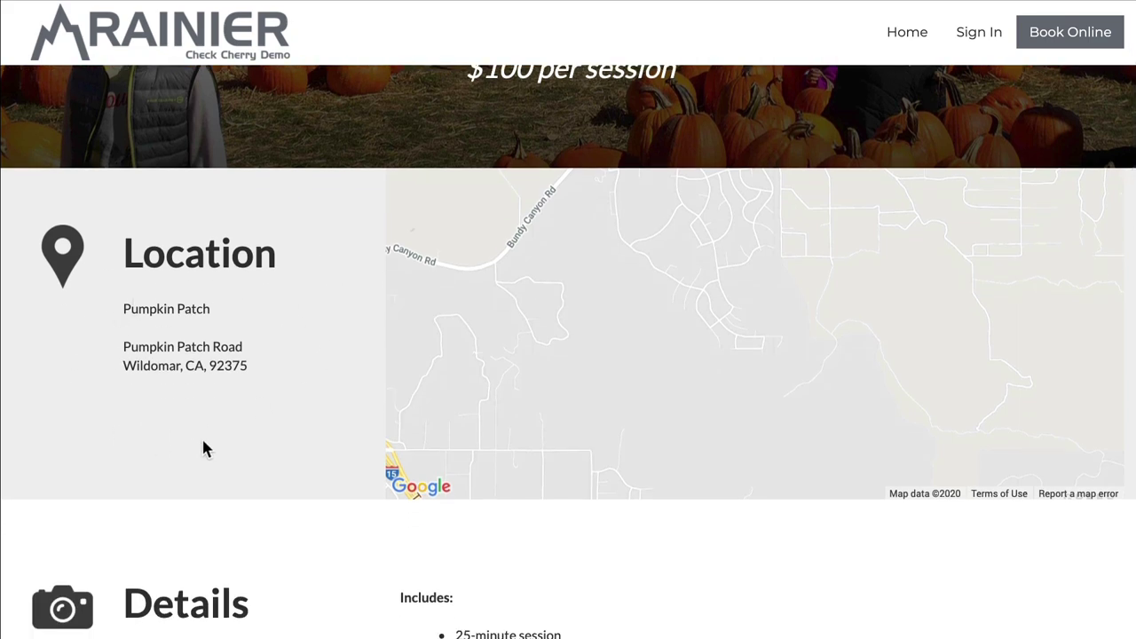
scroll(296, 422, "down", 3)
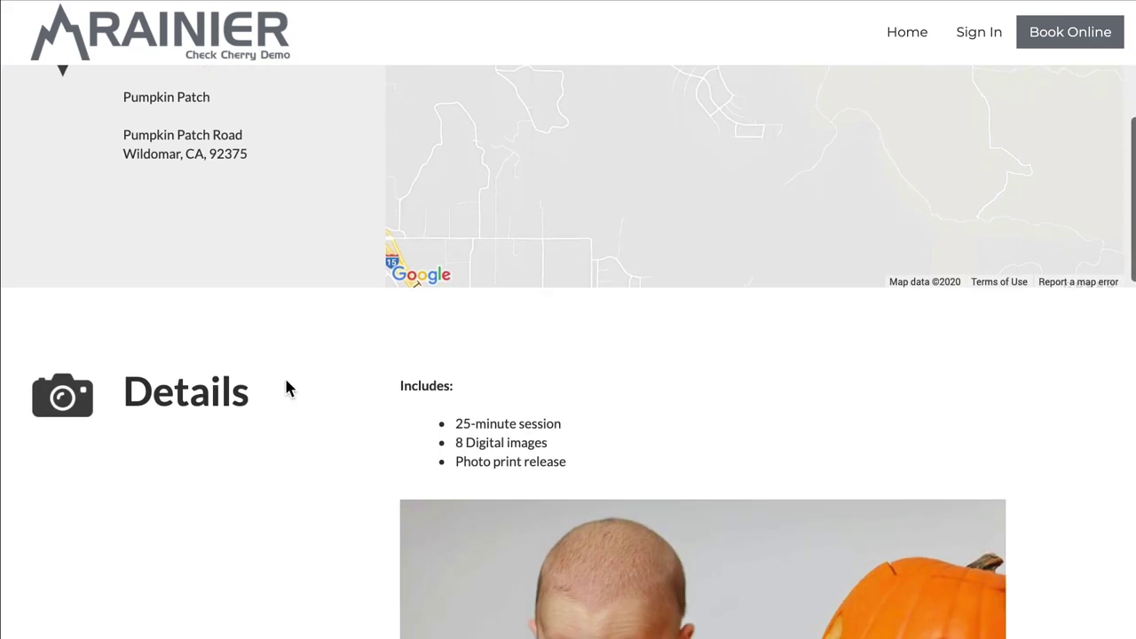
scroll(622, 427, "down", 2)
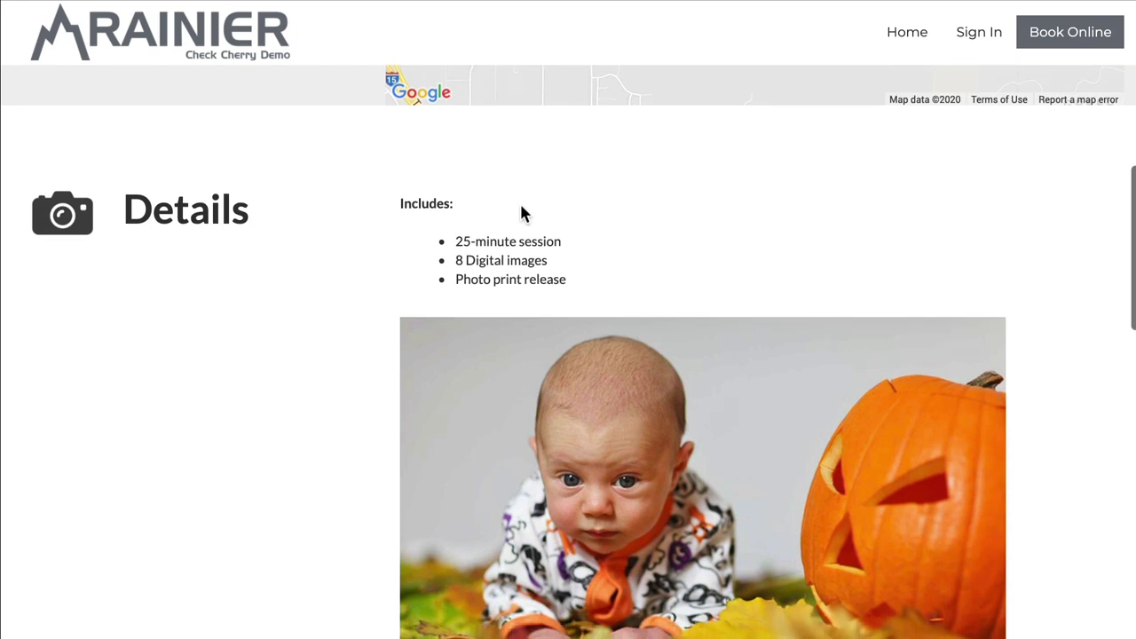
scroll(602, 477, "down", 2)
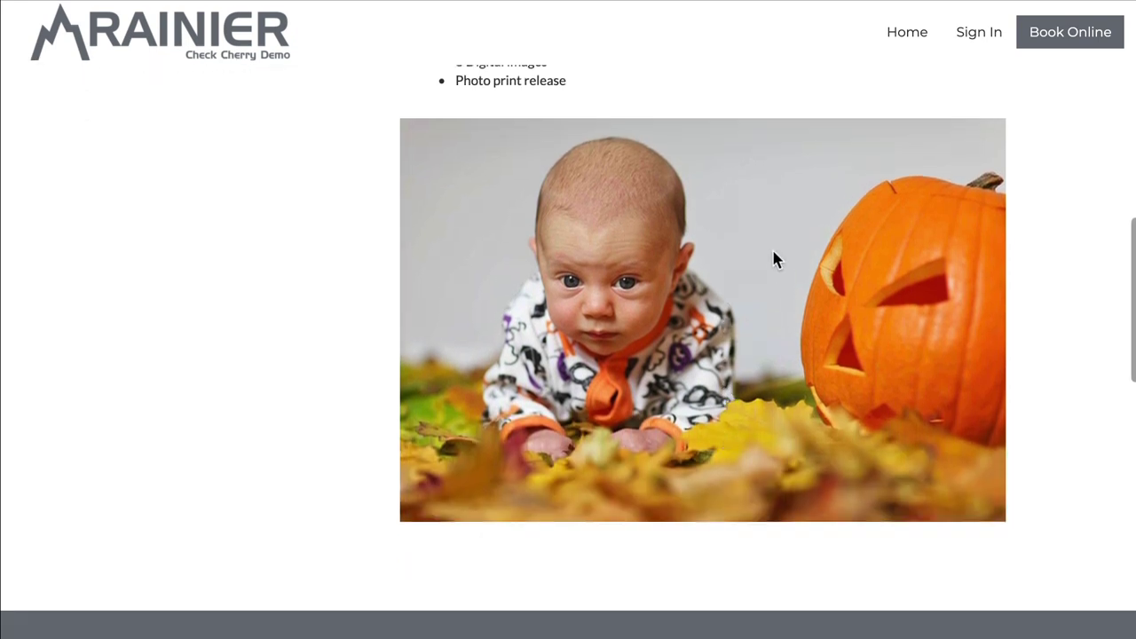
scroll(773, 257, "down", 1)
scroll(773, 257, "down", 3)
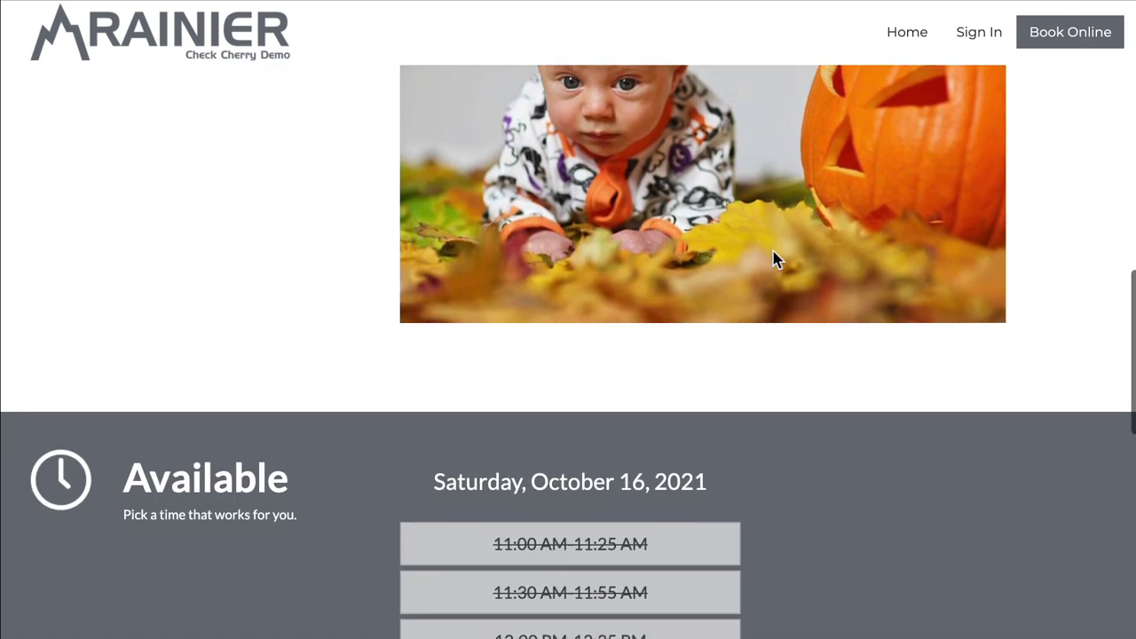
scroll(279, 297, "down", 2)
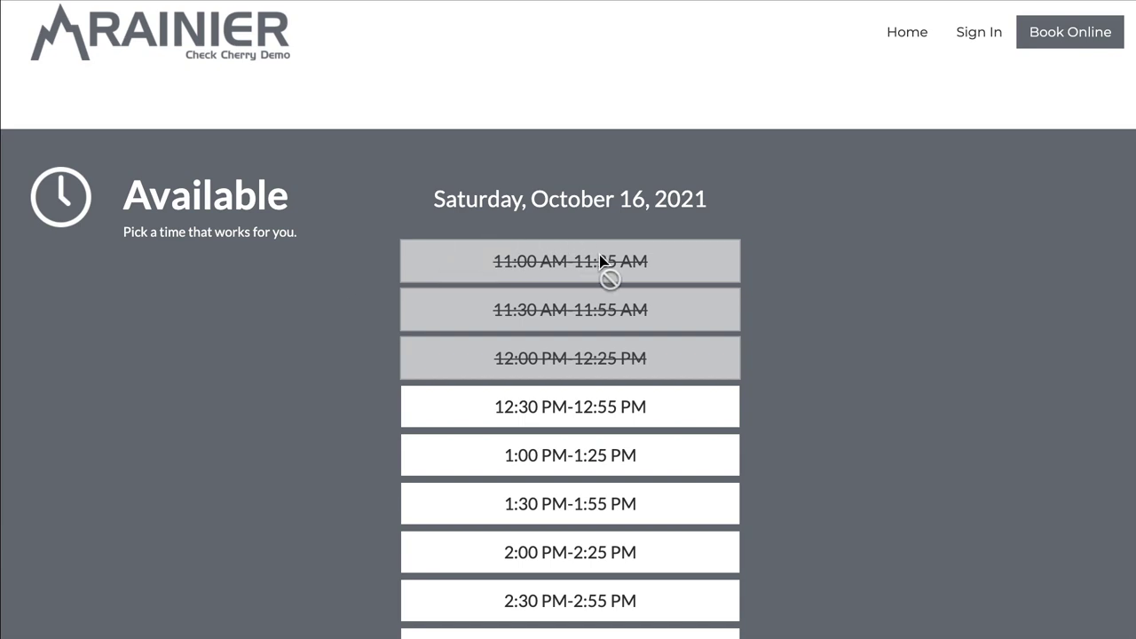
scroll(358, 274, "down", 3)
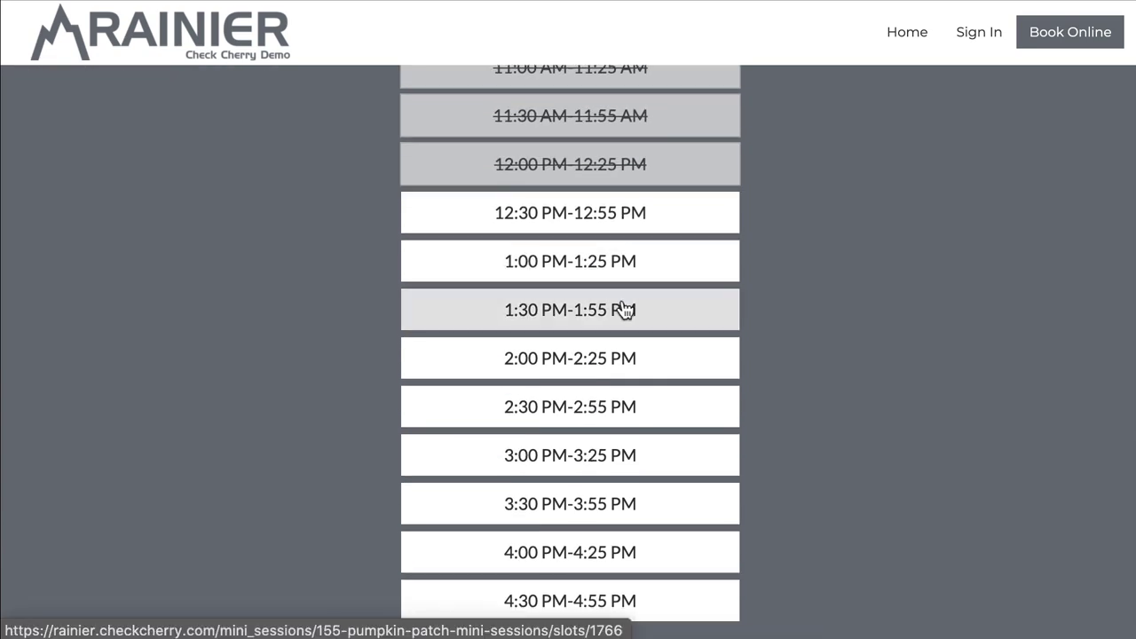
left_click(625, 309)
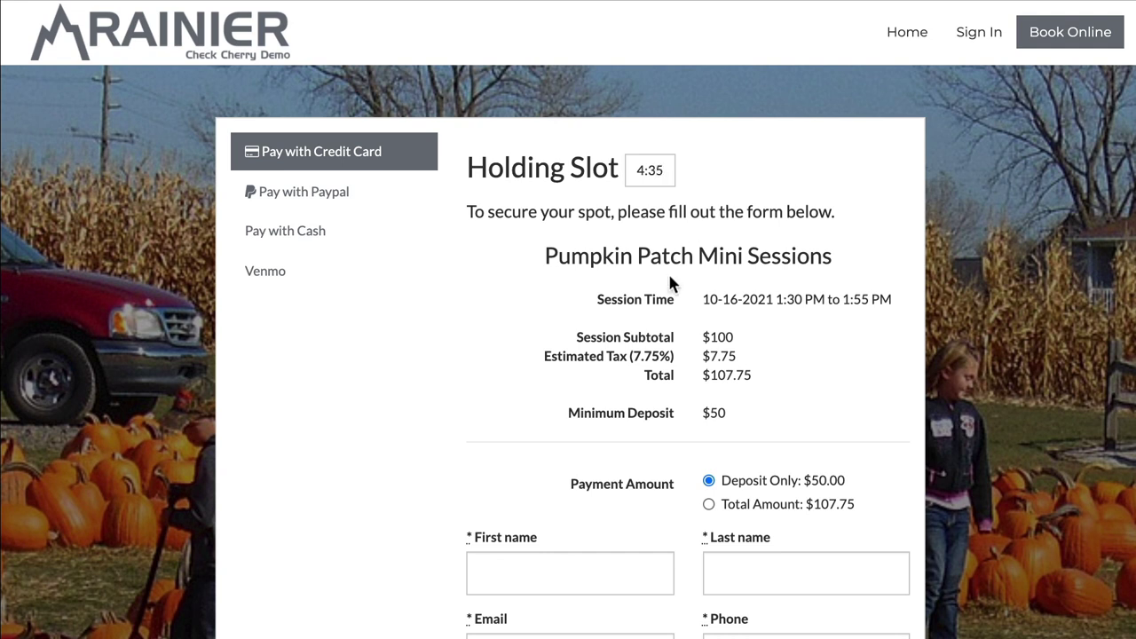
scroll(670, 282, "down", 1)
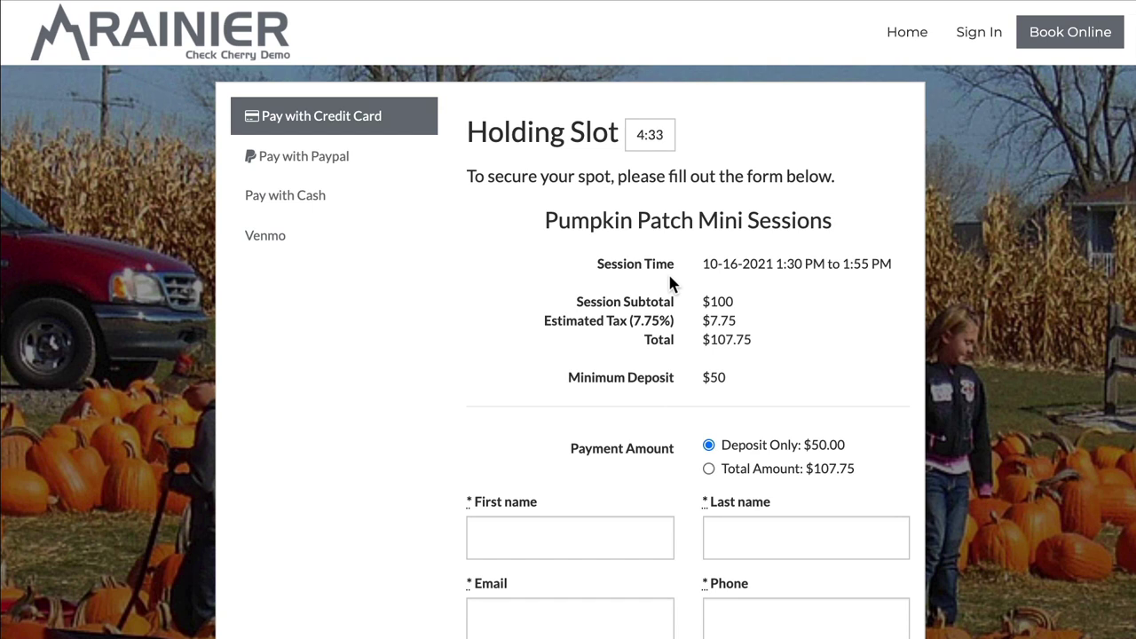
scroll(671, 283, "down", 1)
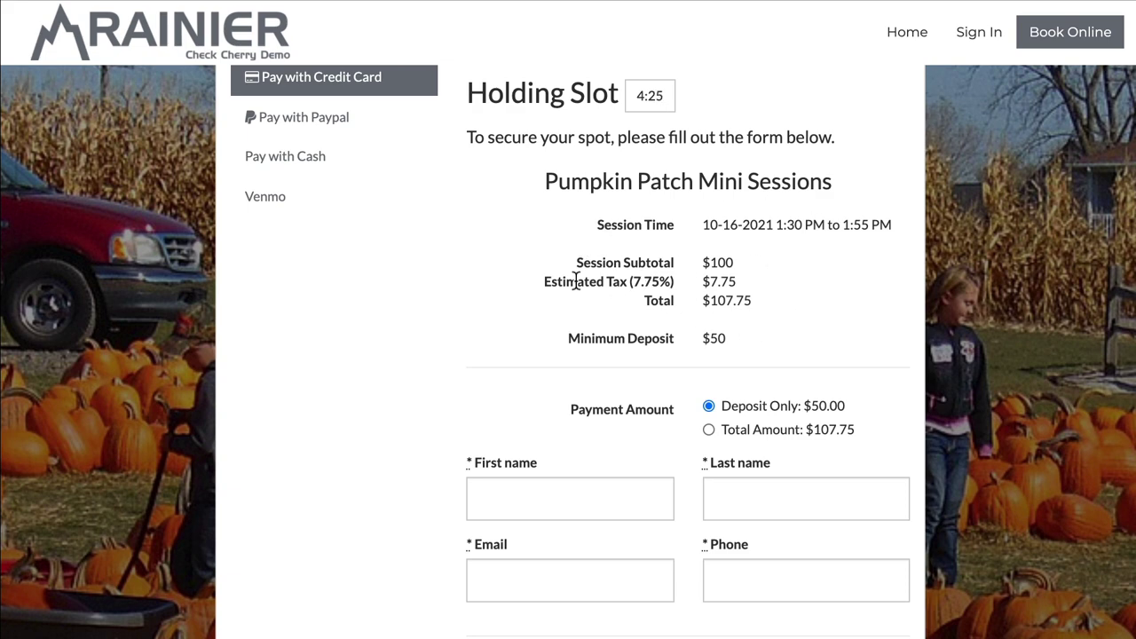
scroll(515, 273, "down", 3)
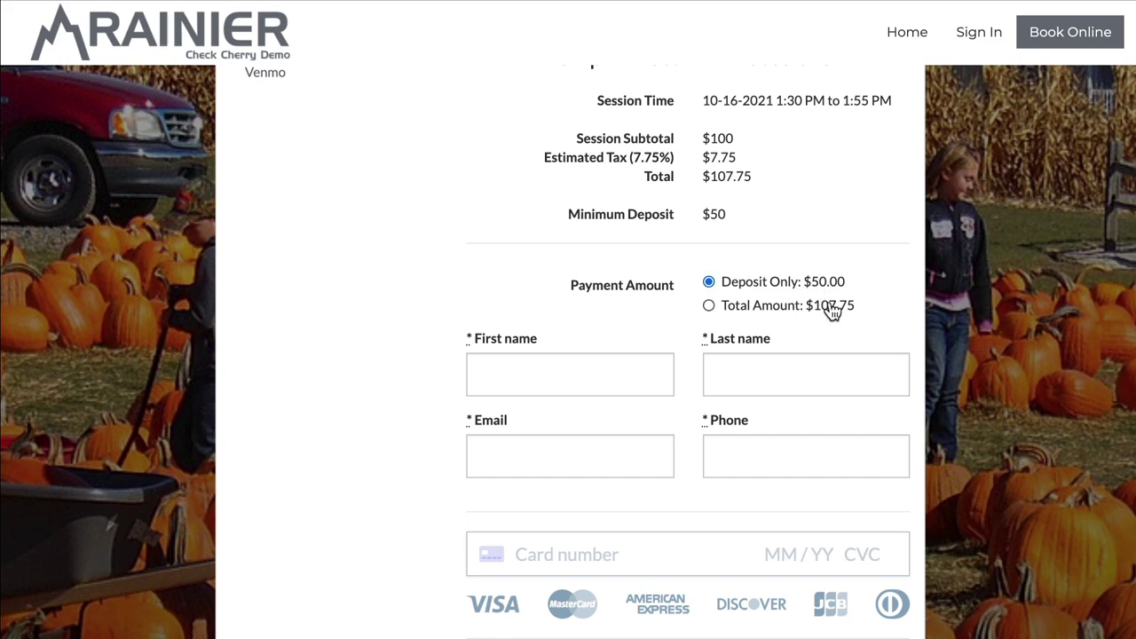
scroll(470, 222, "down", 2)
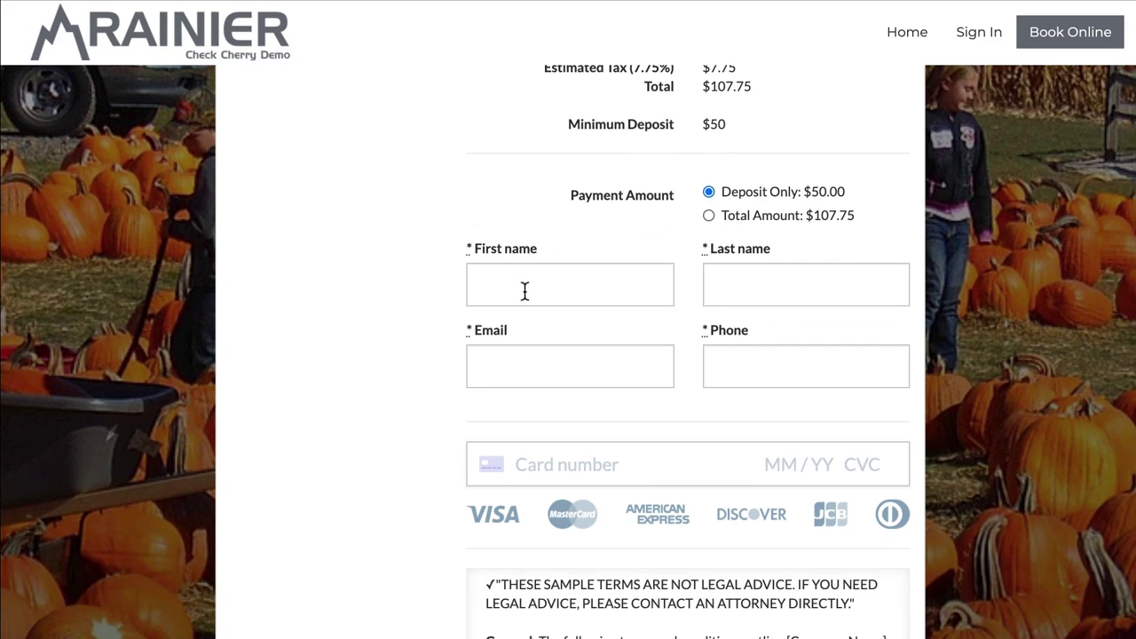
scroll(524, 291, "down", 1)
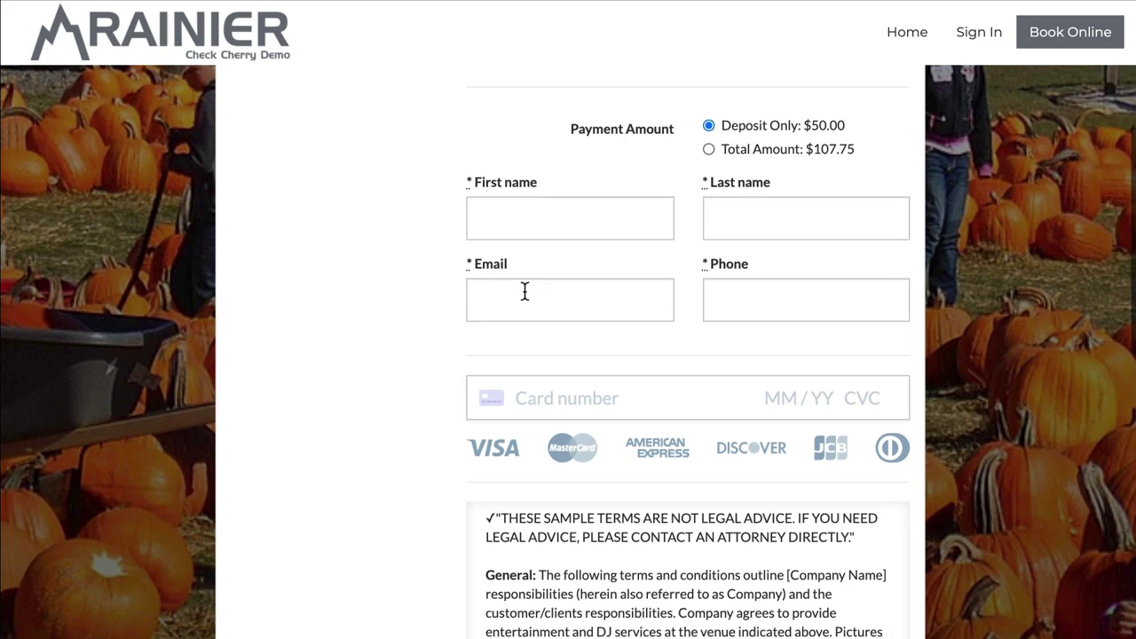
scroll(525, 293, "down", 1)
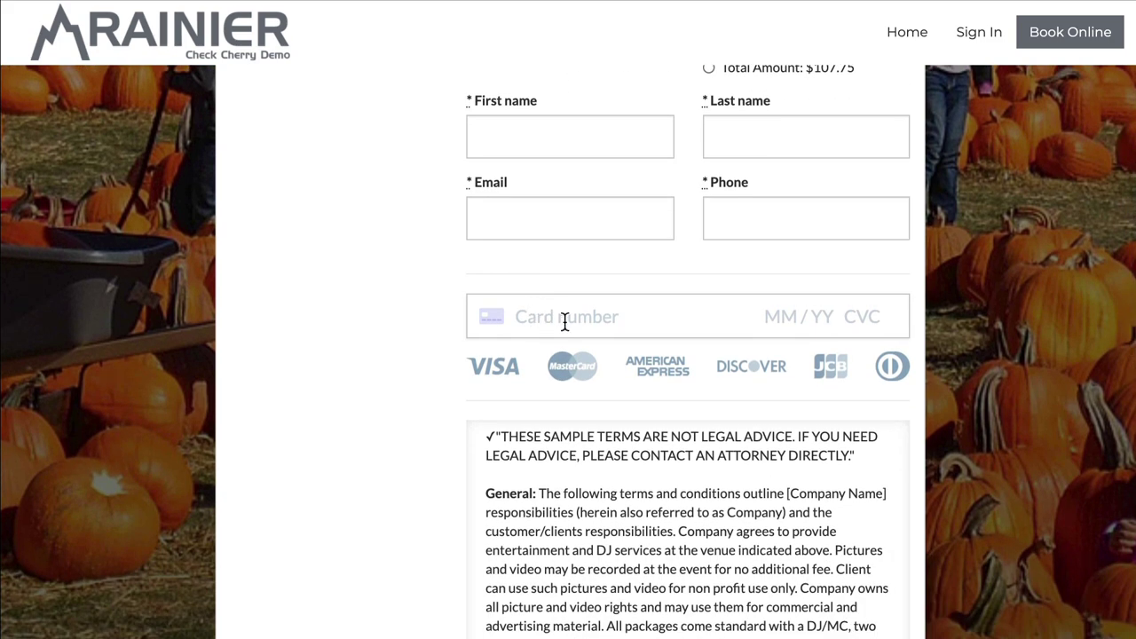
scroll(565, 321, "down", 2)
scroll(564, 321, "down", 1)
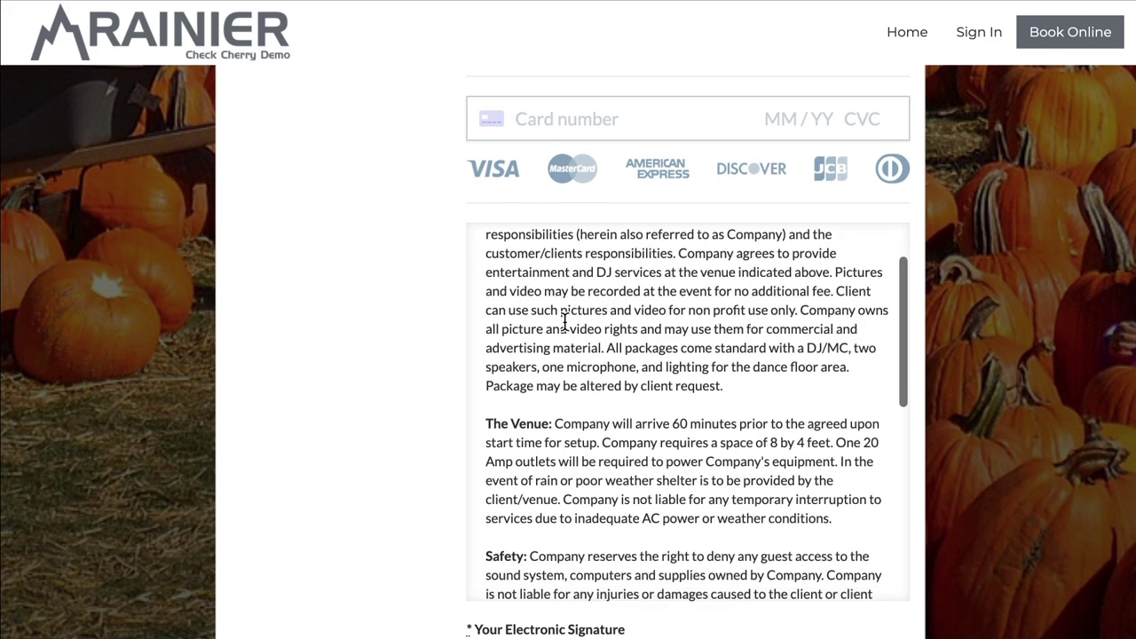
scroll(421, 293, "down", 1)
scroll(603, 262, "down", 2)
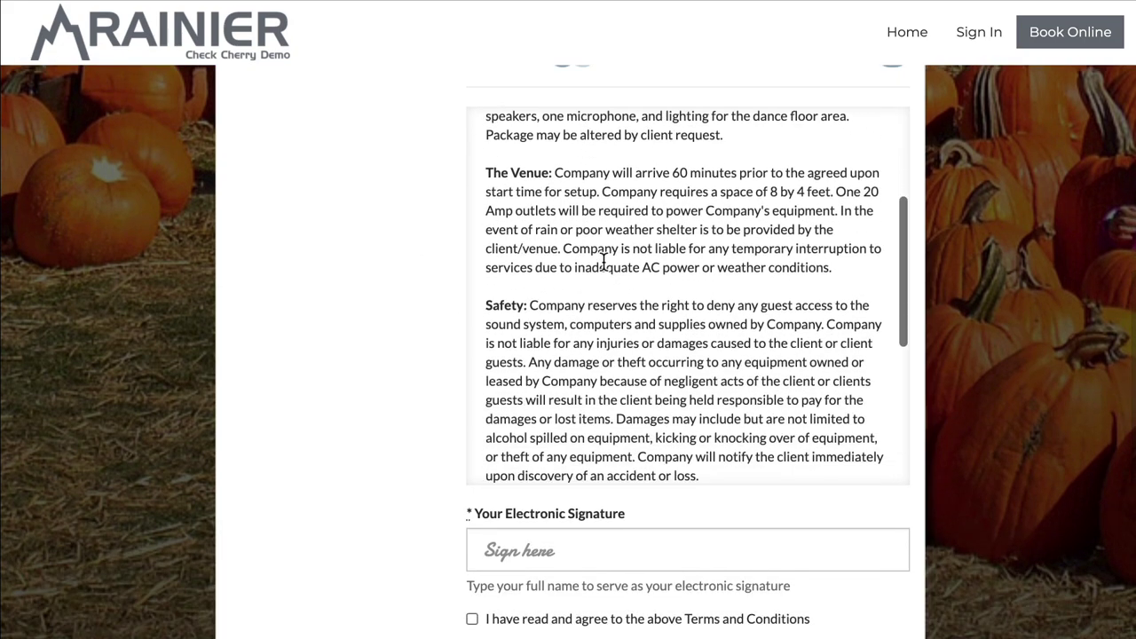
scroll(603, 261, "down", 3)
scroll(415, 246, "down", 4)
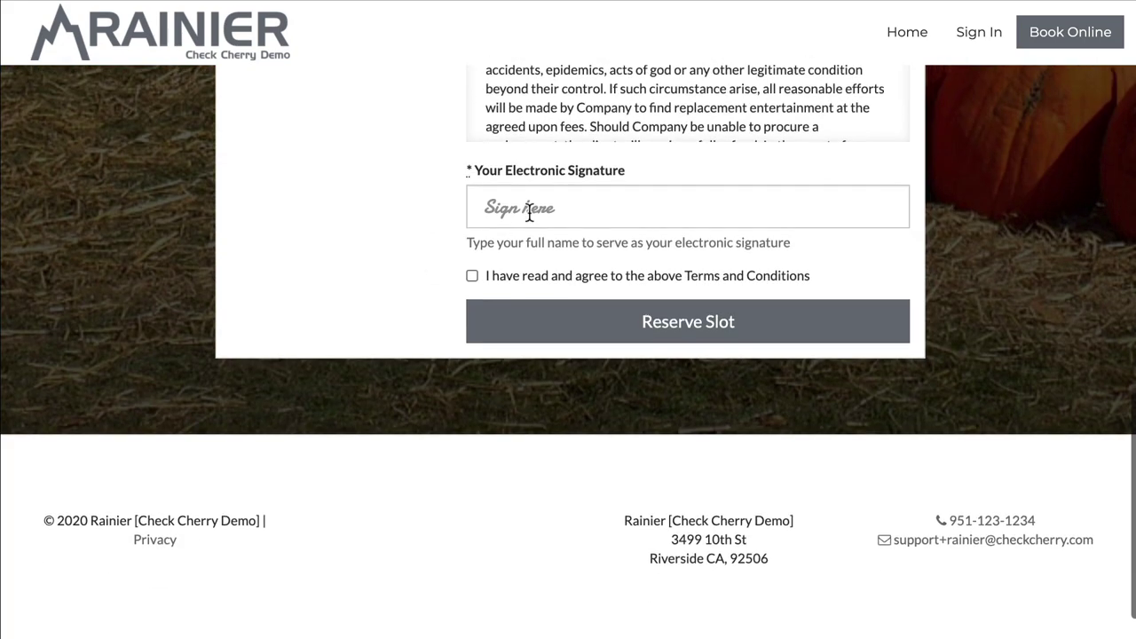
Step: Sign the booking electronically with the client's full name and accept the terms and conditions
left_click(529, 211)
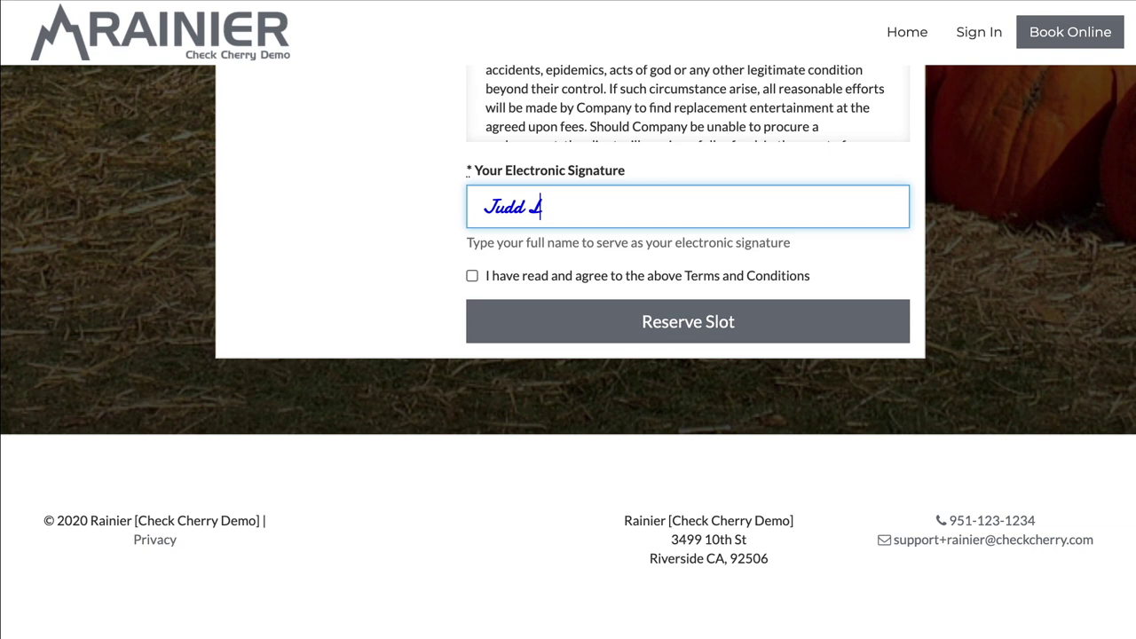
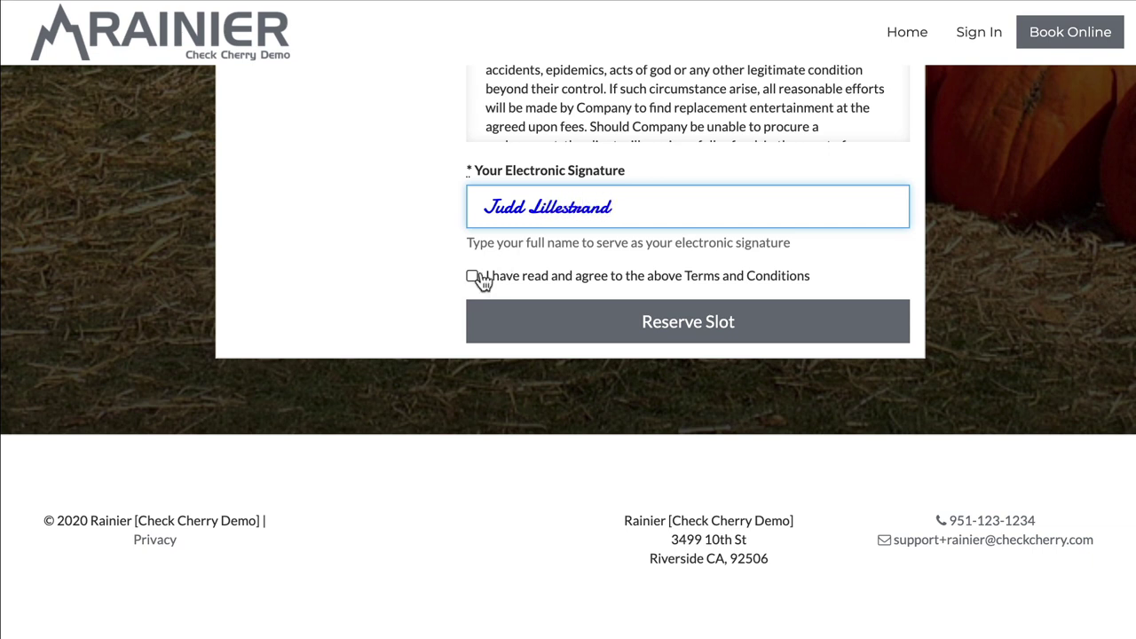
left_click(473, 276)
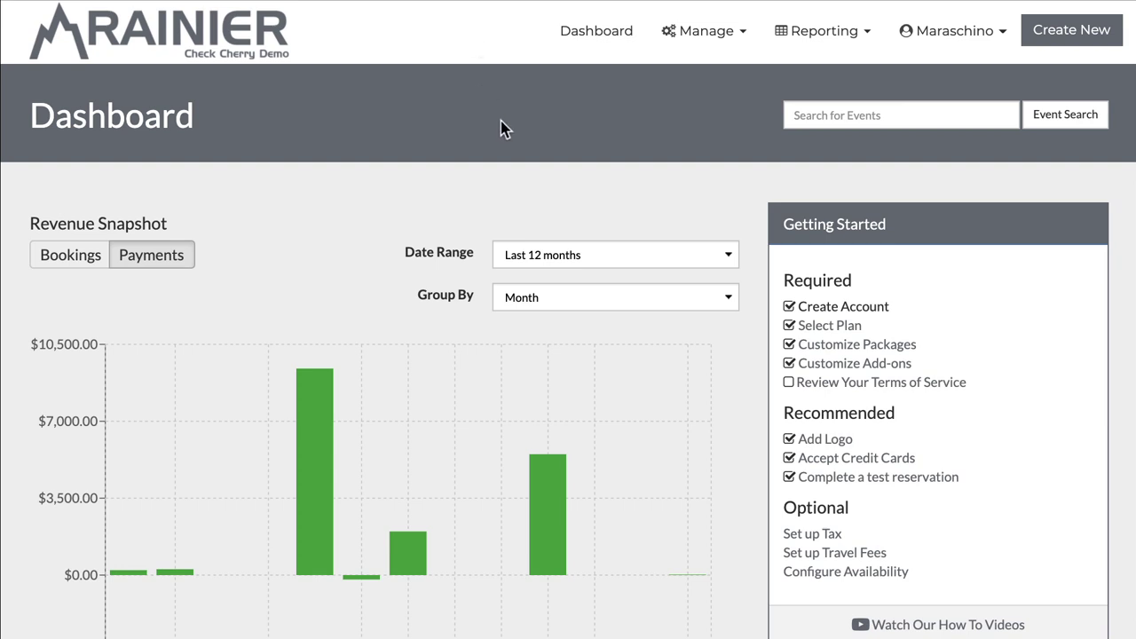
Step: Start creating a new mini session from the create menu
left_click(1069, 45)
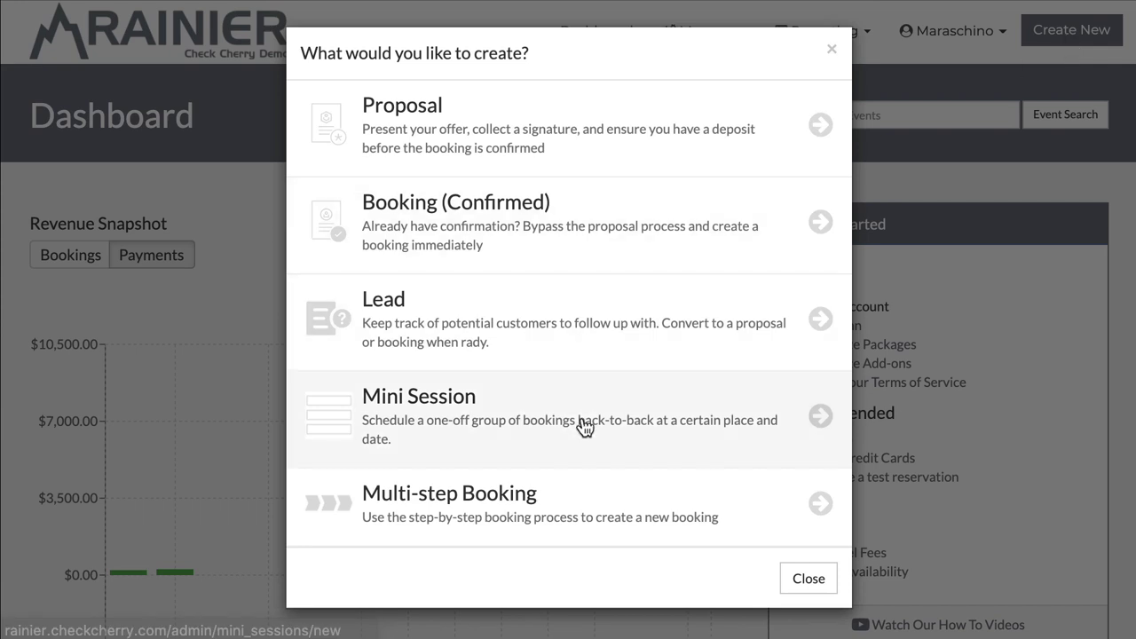
left_click(569, 438)
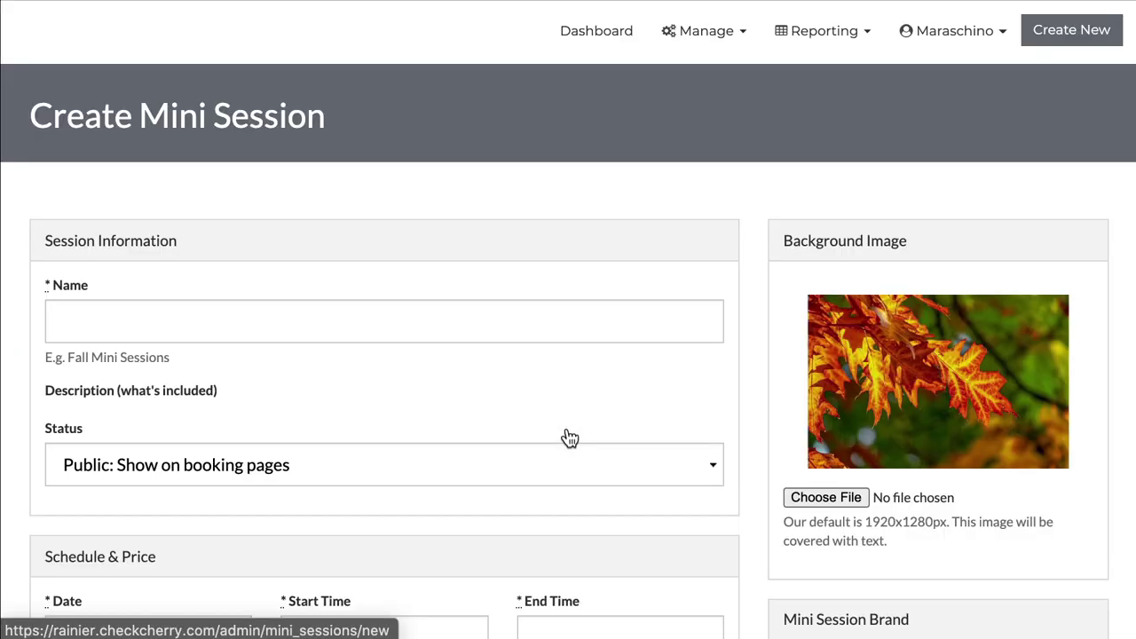
scroll(333, 216, "down", 1)
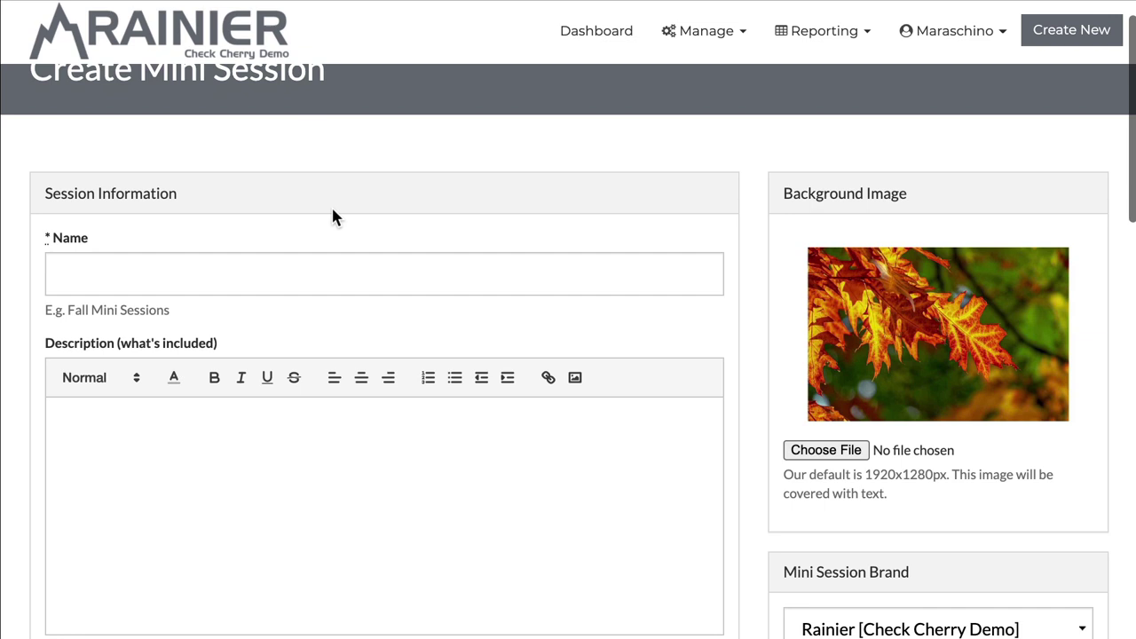
scroll(333, 216, "down", 1)
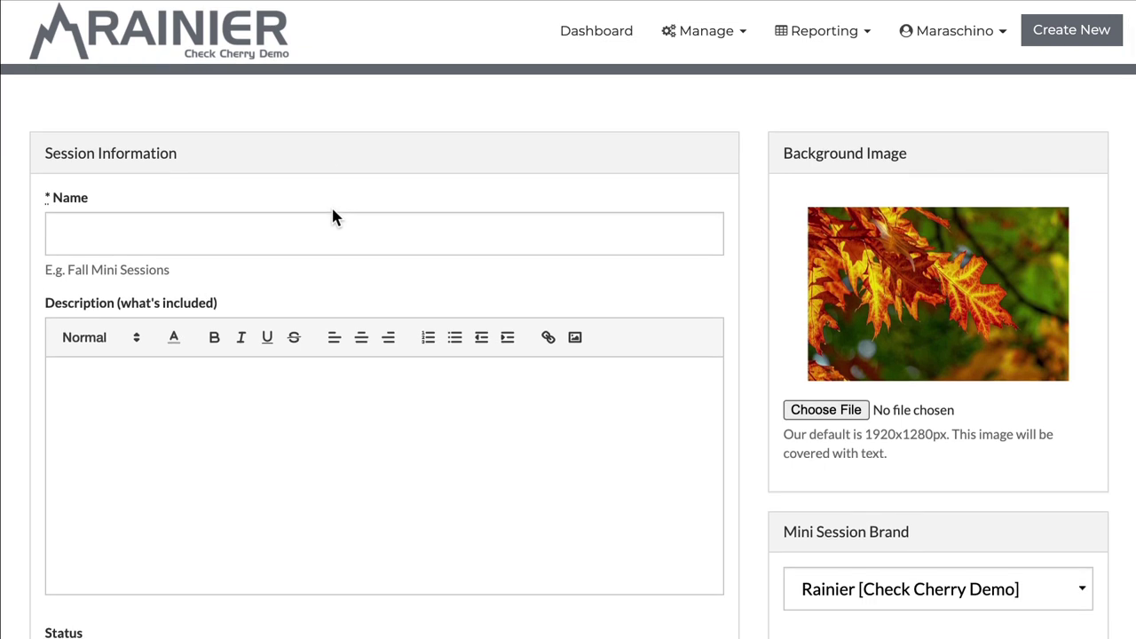
Step: Name the mini session 'Fall Minis' and paste the included-items list as its description
left_click(122, 240)
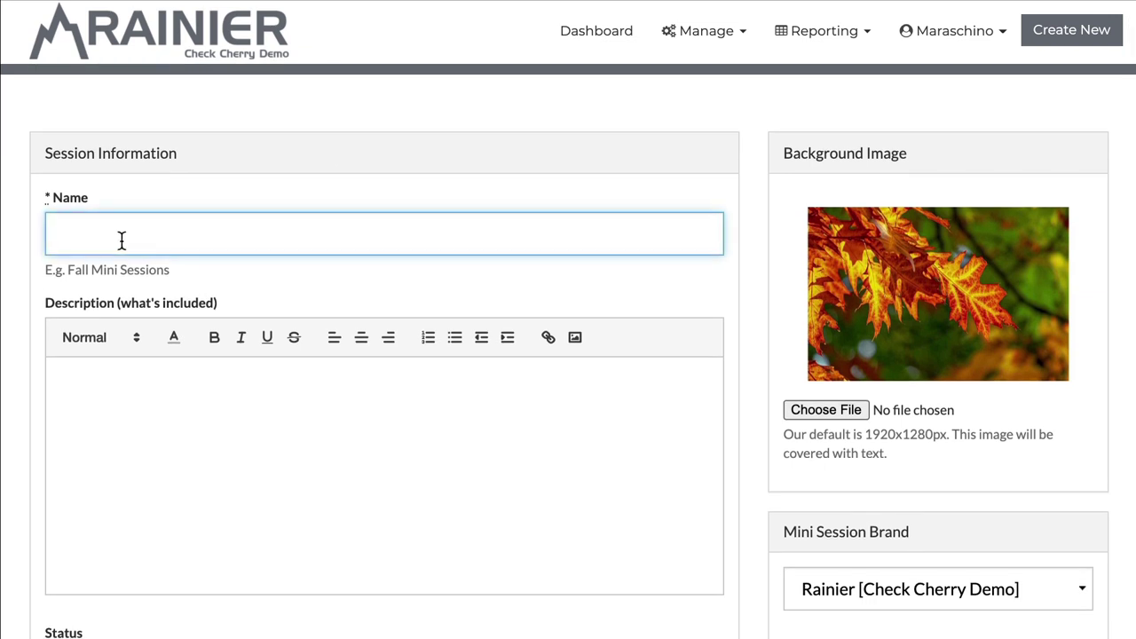
type("Fall Minis")
key("Tab")
left_click(142, 392)
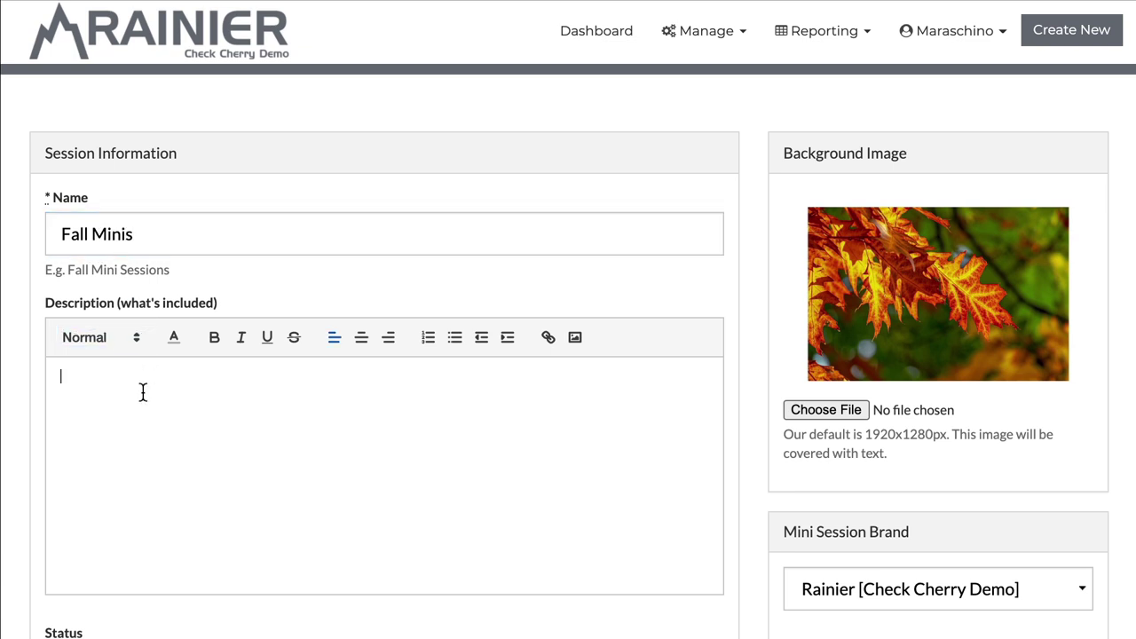
scroll(180, 365, "down", 1)
type("30-minute session 8 digital images Photo print release")
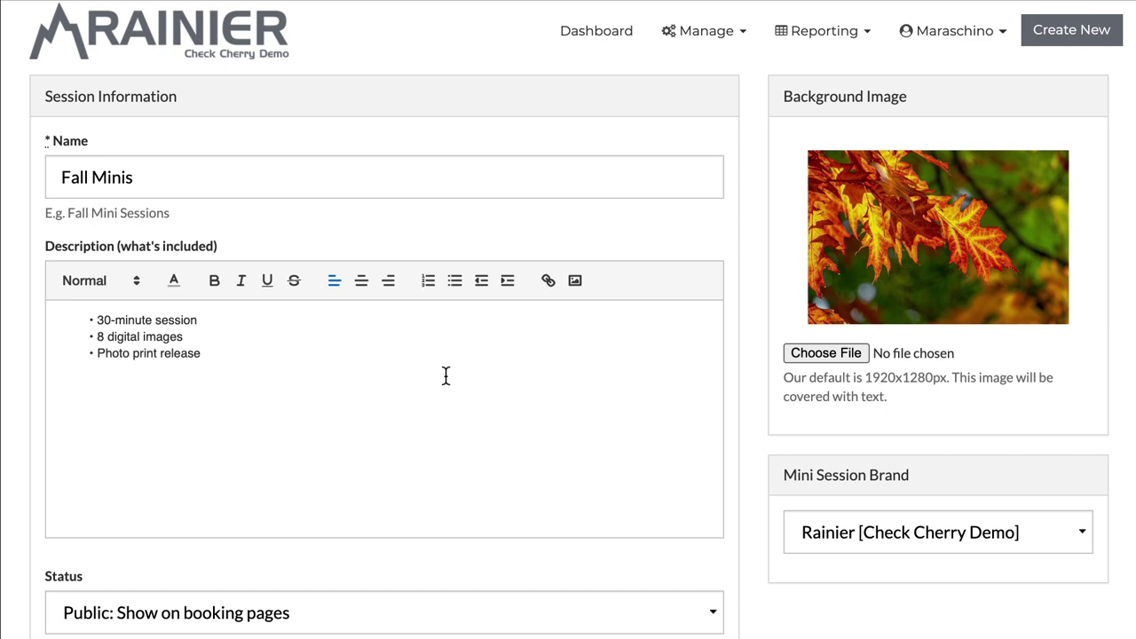
Step: Review the Status options and keep visibility set to Public
scroll(445, 377, "down", 5)
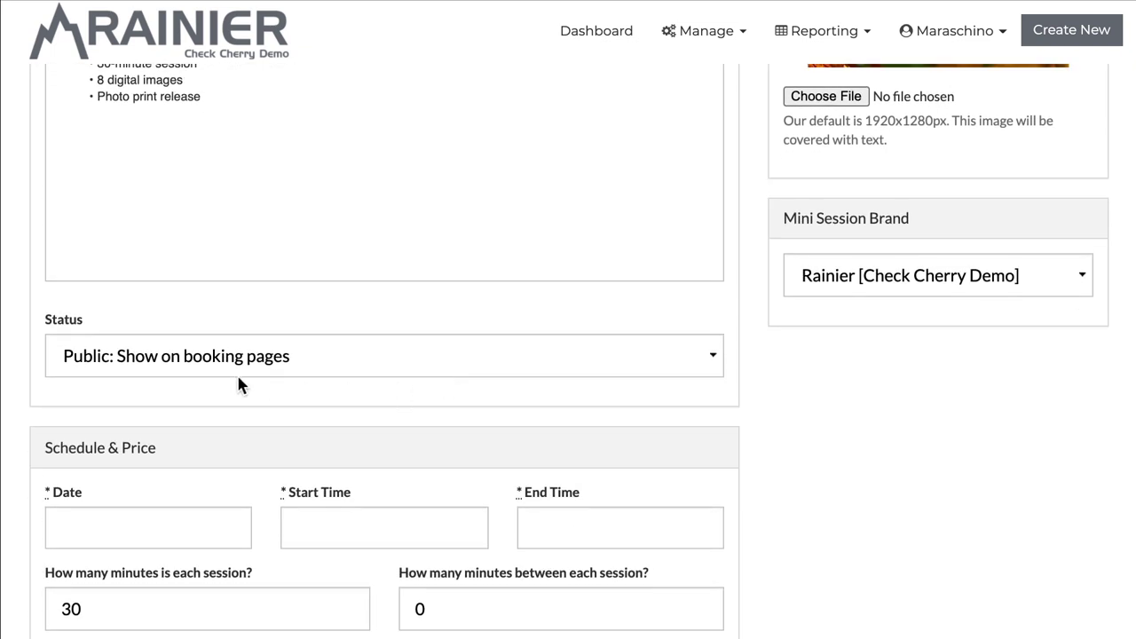
left_click(155, 369)
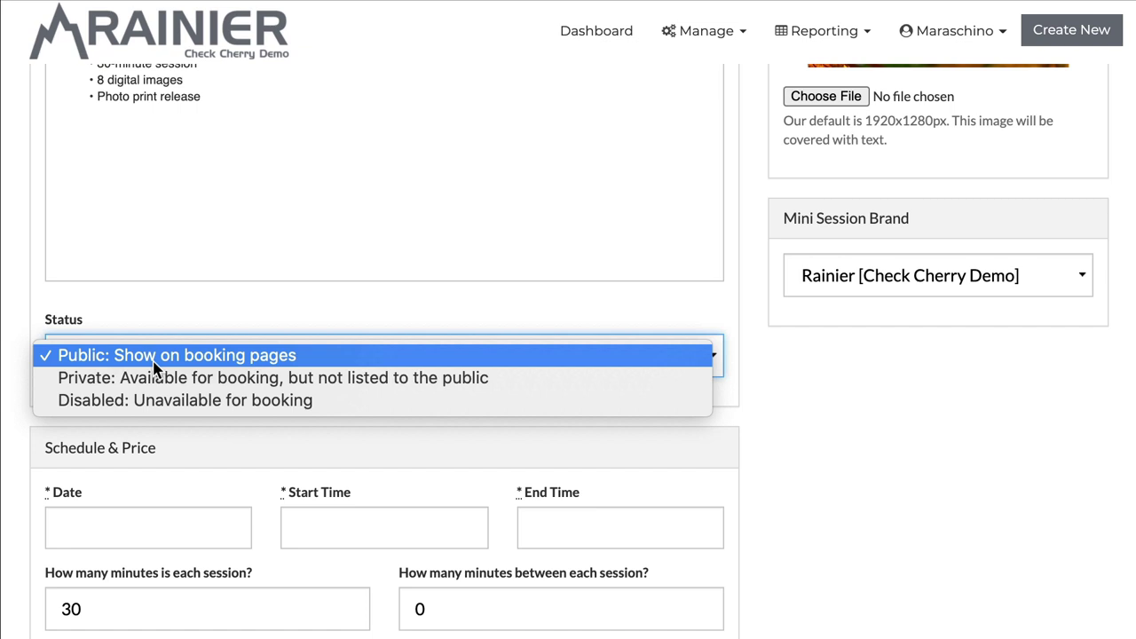
left_click(12, 376)
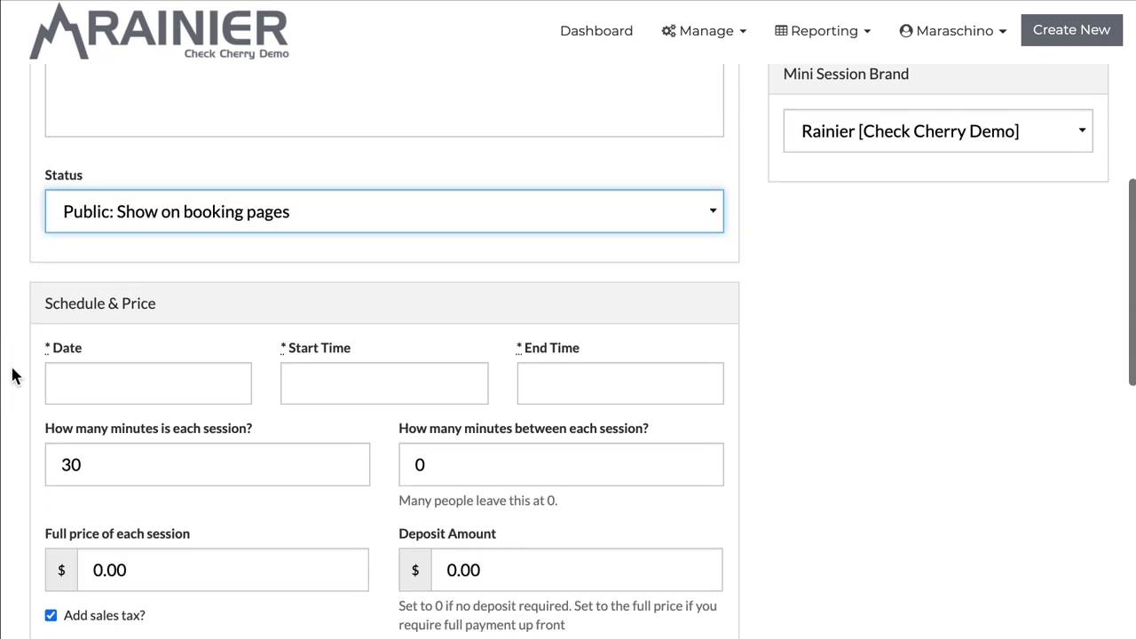
scroll(12, 376, "down", 3)
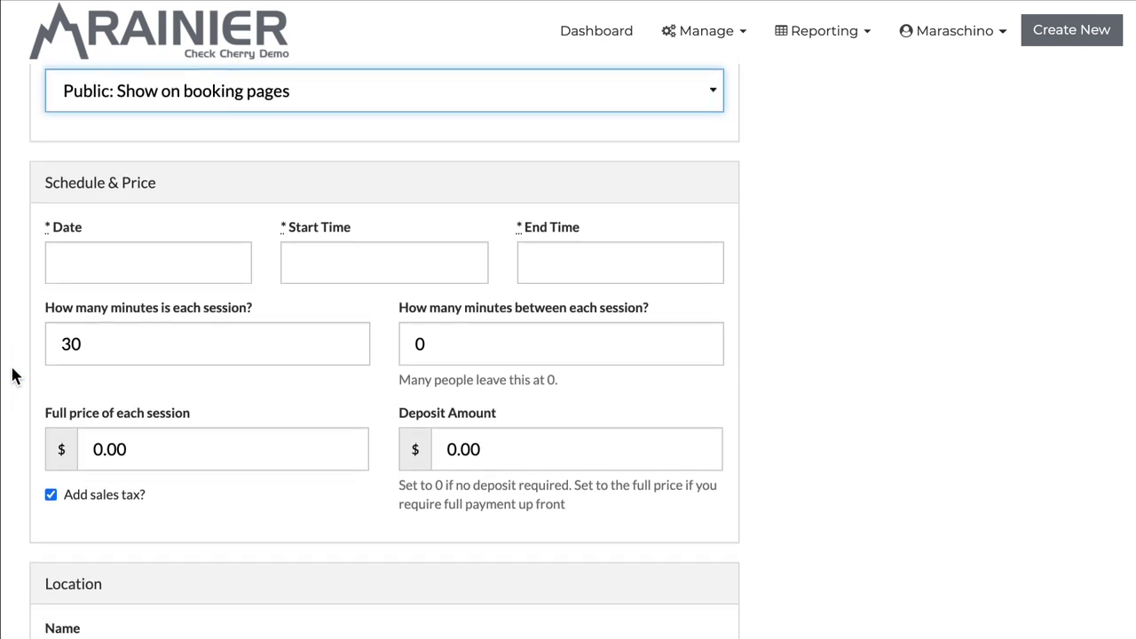
Step: Set the session date to November 14, 2020
left_click(167, 269)
left_click(274, 308)
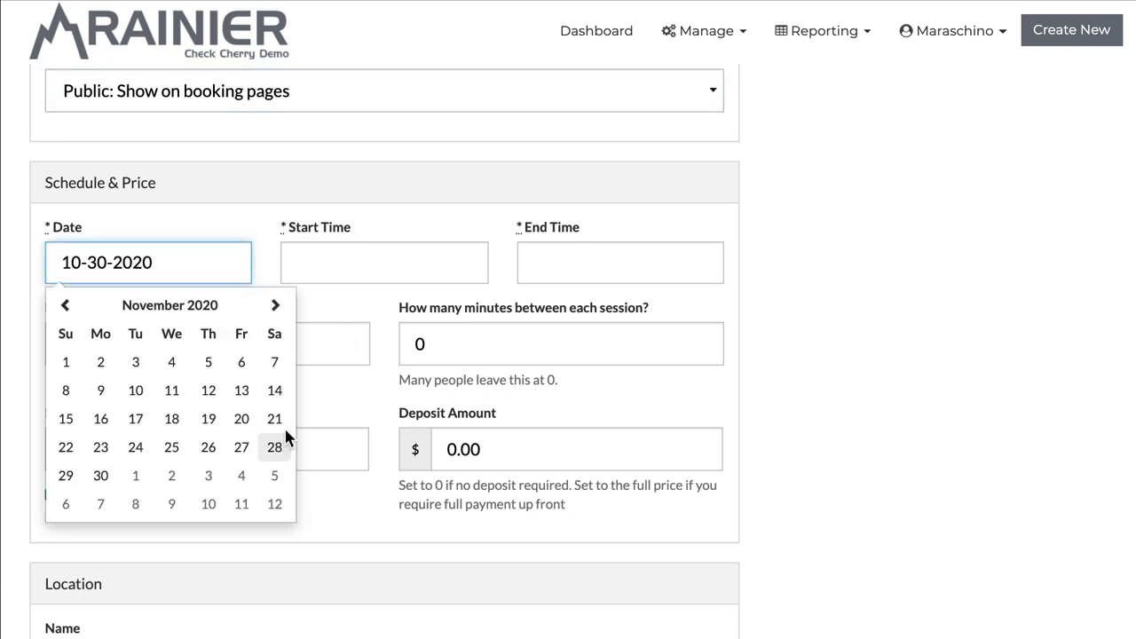
left_click(278, 399)
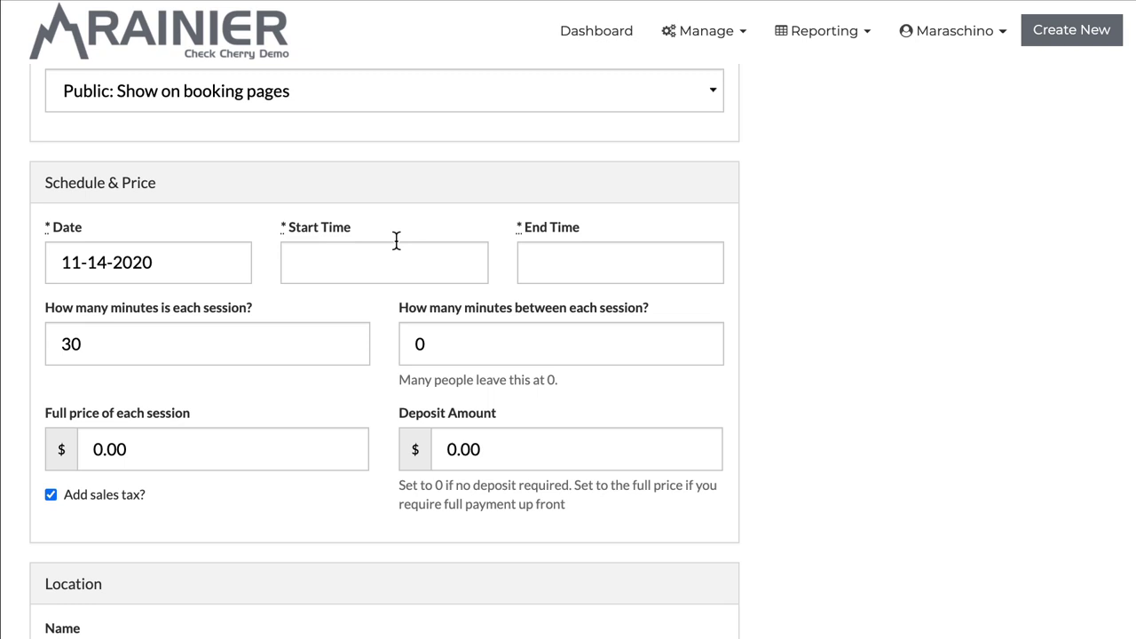
Step: Set the start time to 10:00 AM and the end time to 4:30 PM
left_click(379, 251)
left_click(324, 401)
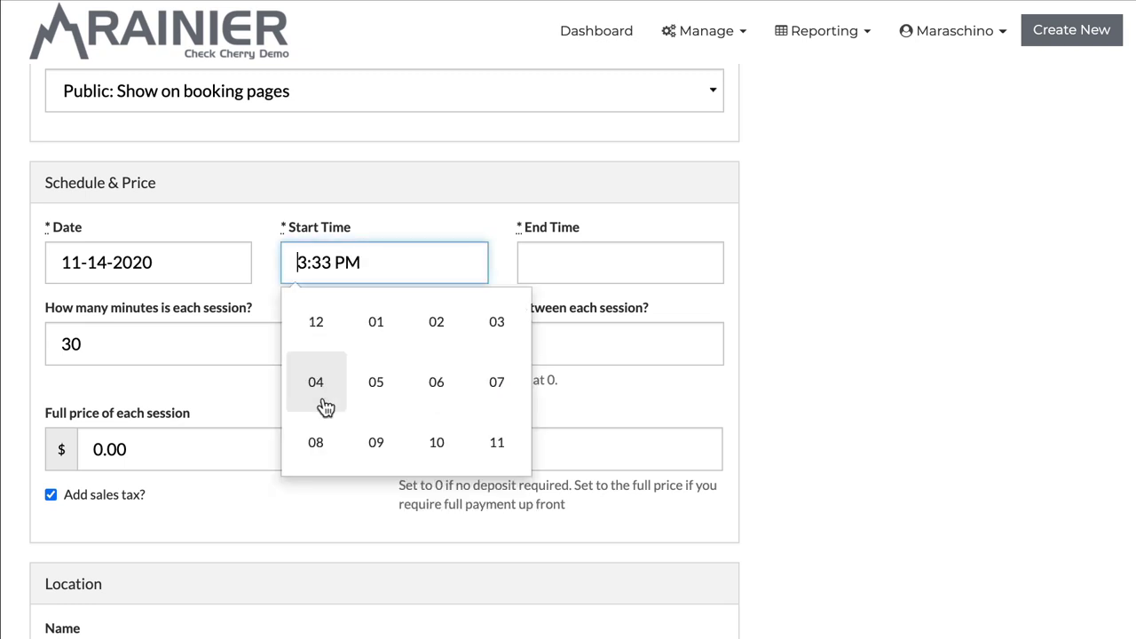
left_click(461, 457)
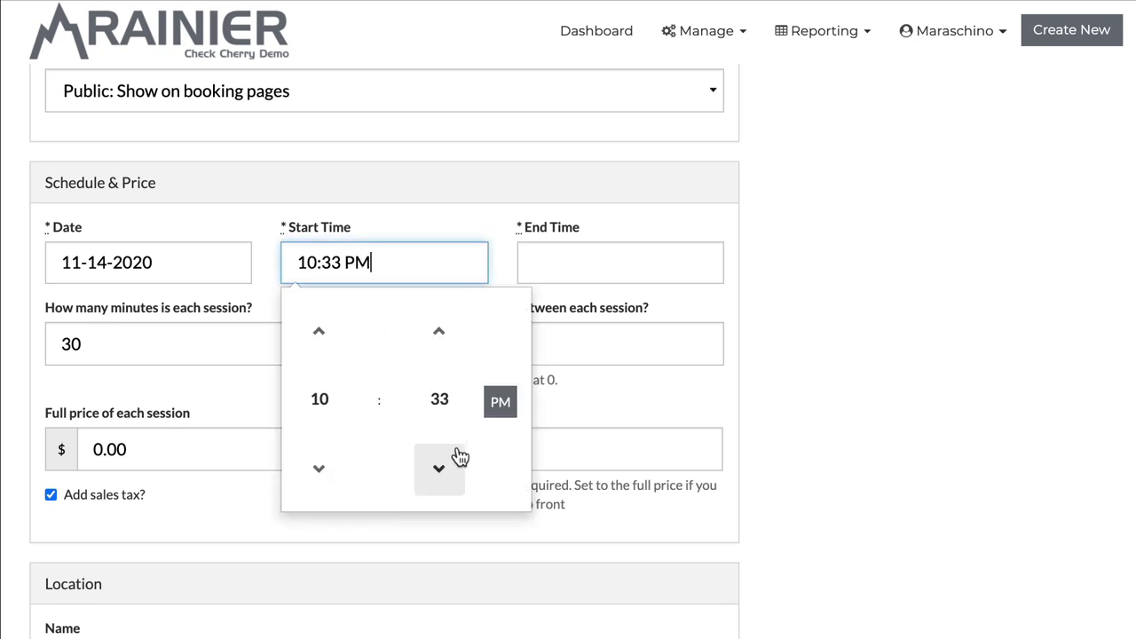
left_click(438, 404)
left_click(339, 338)
left_click(502, 409)
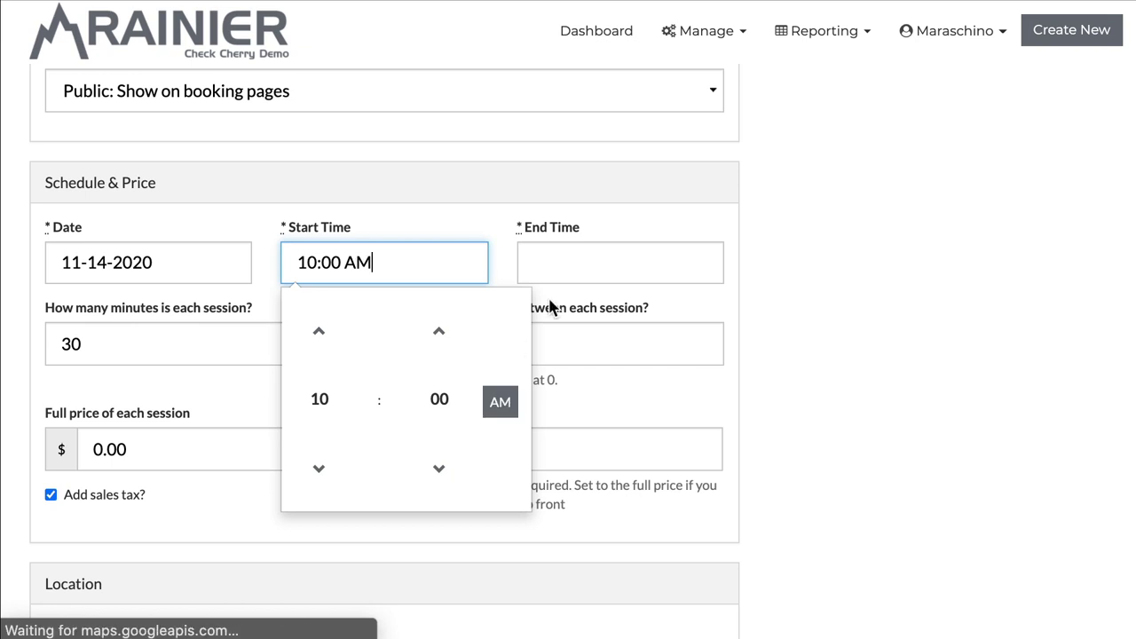
left_click(577, 259)
left_click(554, 395)
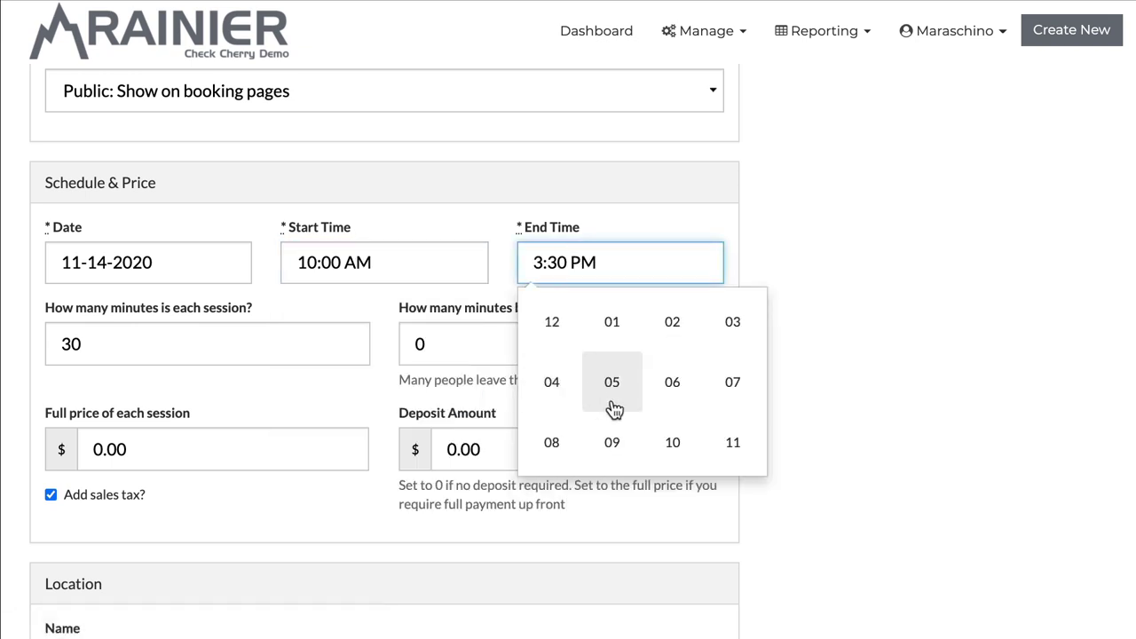
left_click(558, 400)
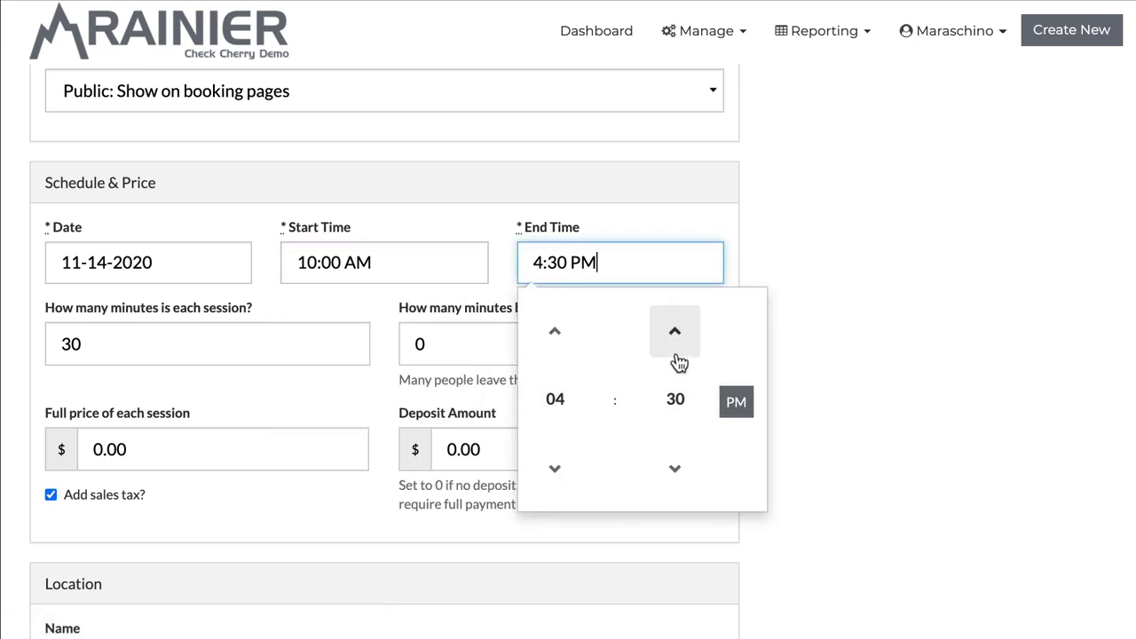
left_click(496, 186)
Step: Choose 30-minute sessions with a $150 full price and $50 deposit
left_click(92, 338)
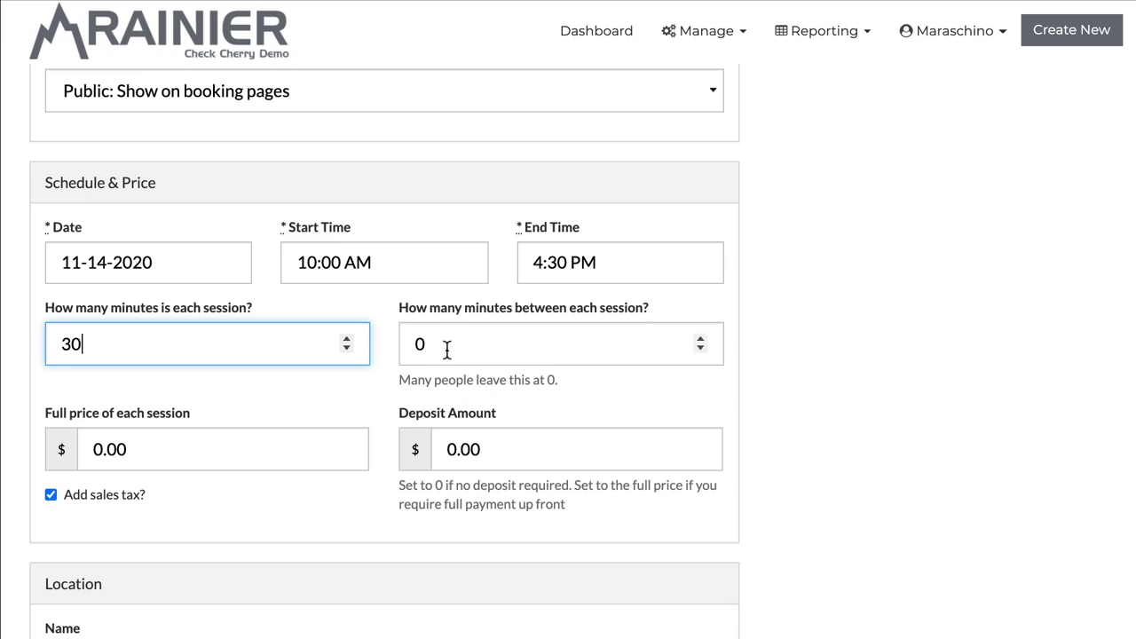
left_click(230, 428)
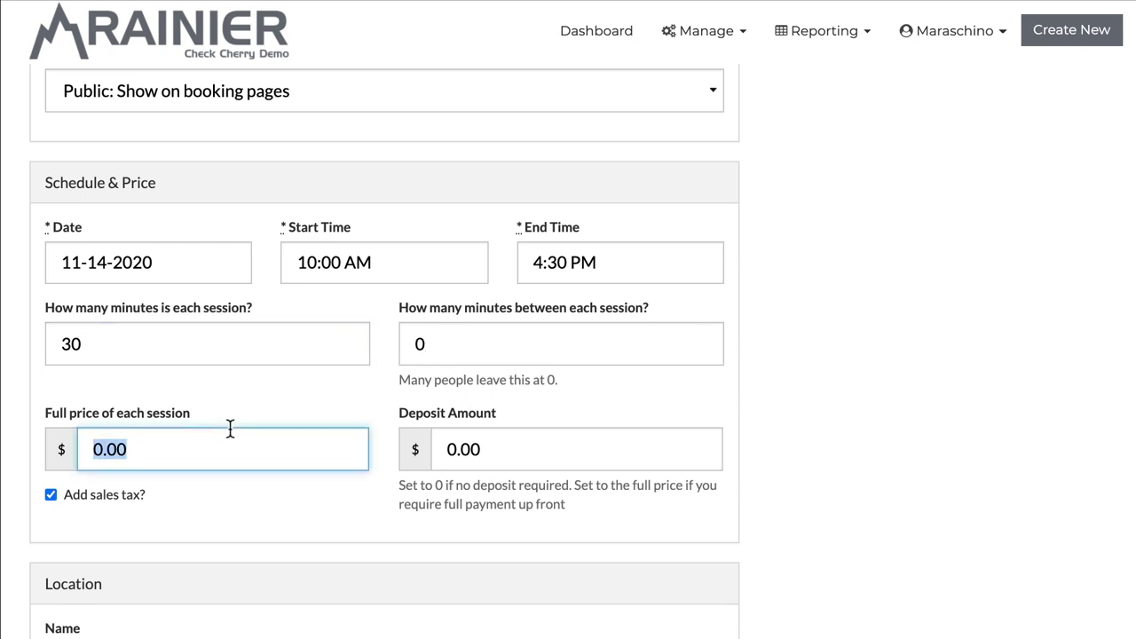
type("1")
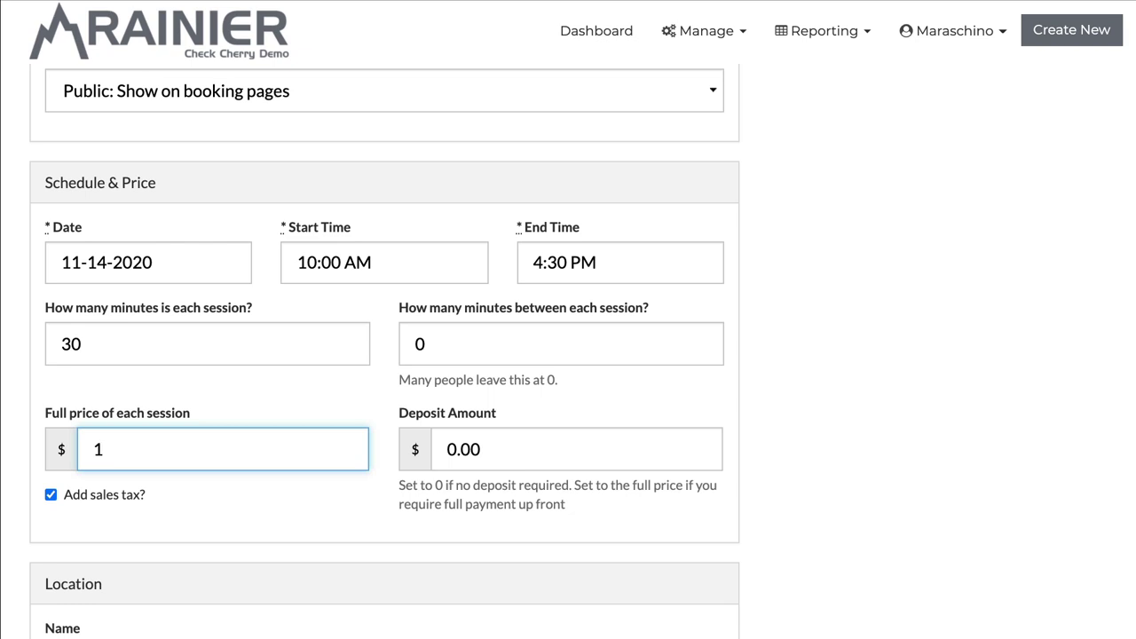
type("50")
left_click(534, 451)
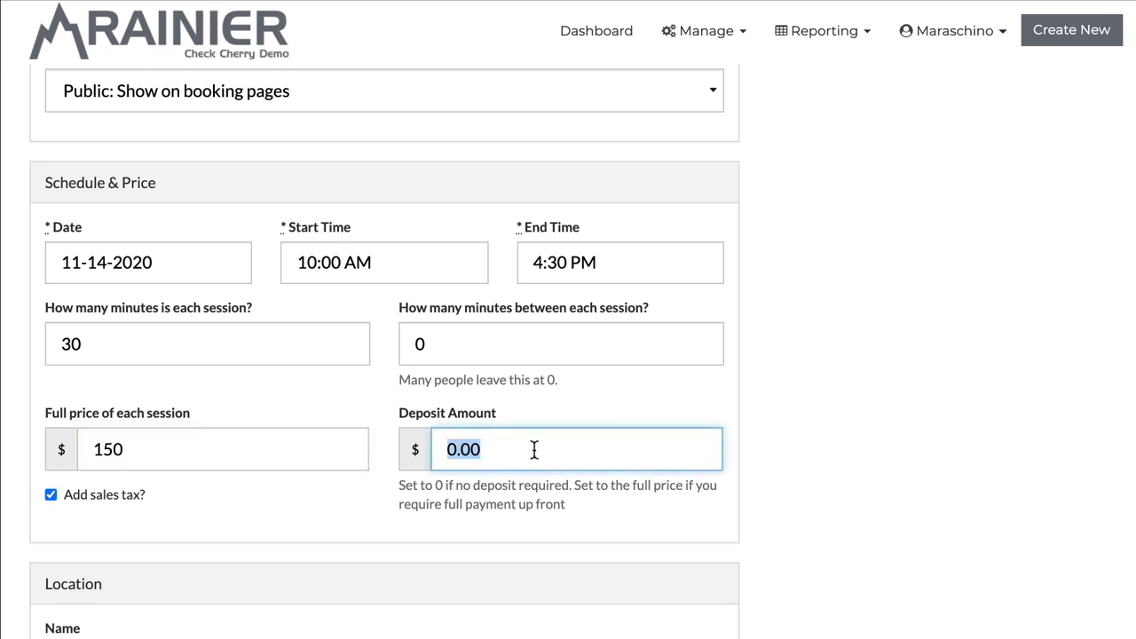
type("50")
scroll(288, 377, "down", 4)
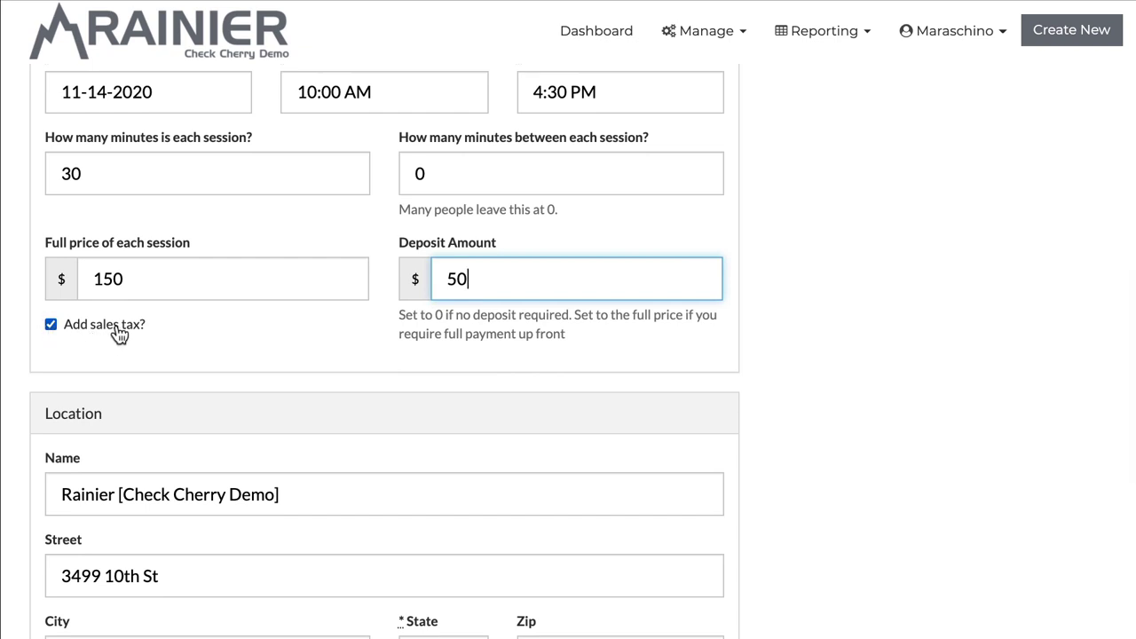
scroll(118, 333, "down", 5)
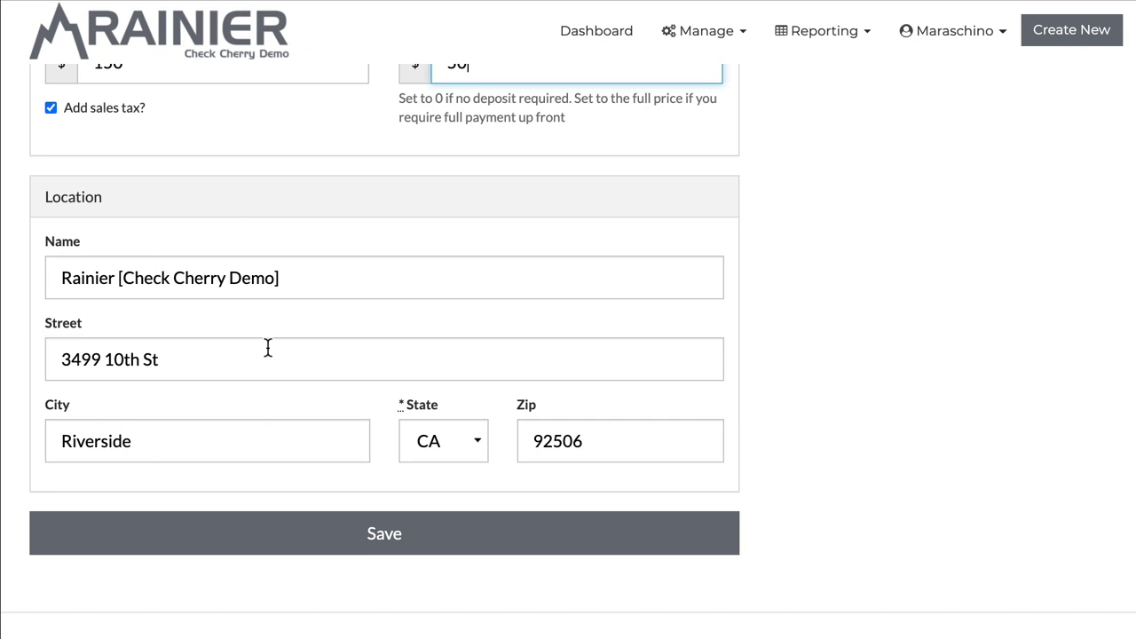
scroll(268, 348, "down", 1)
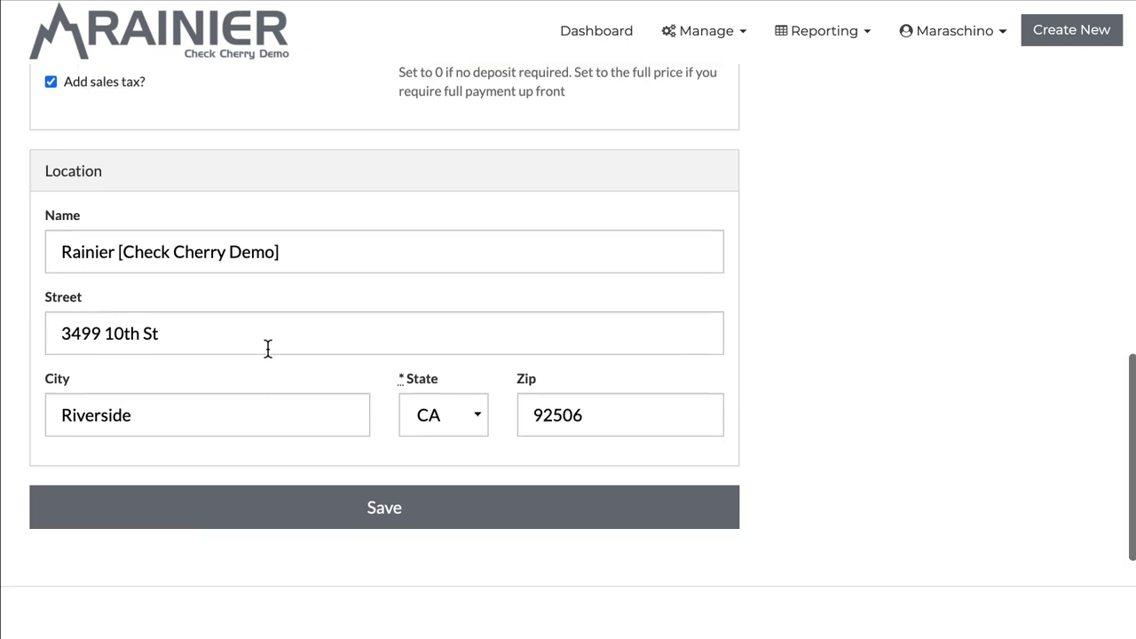
Step: Save Fall Minis and scroll its Overview down to the 13 available half-hour slots
left_click(344, 508)
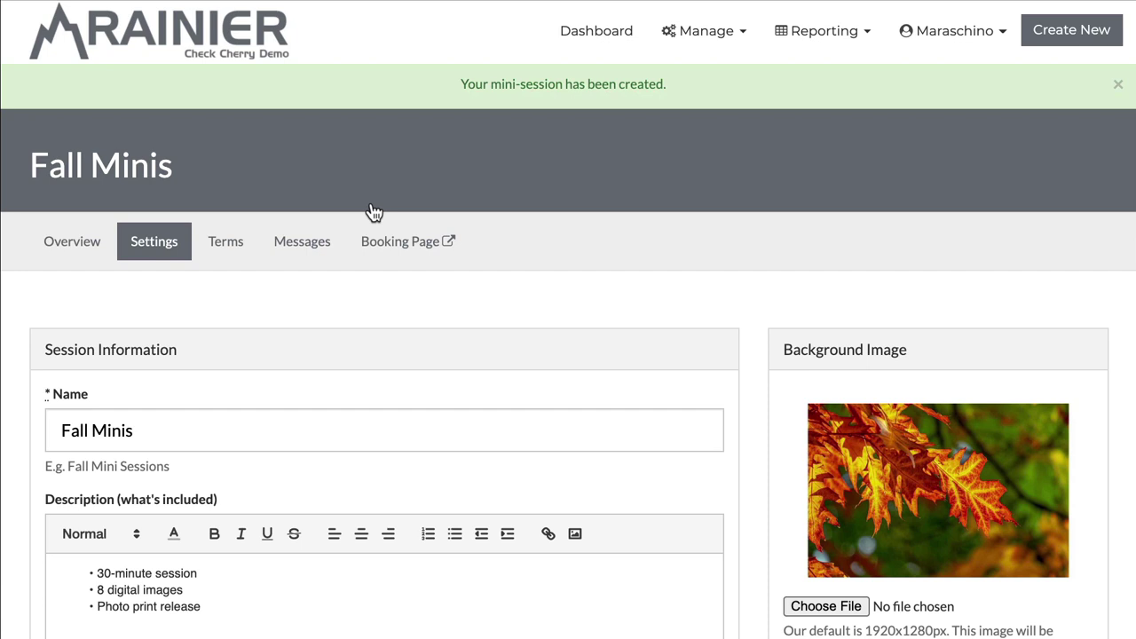
left_click(71, 240)
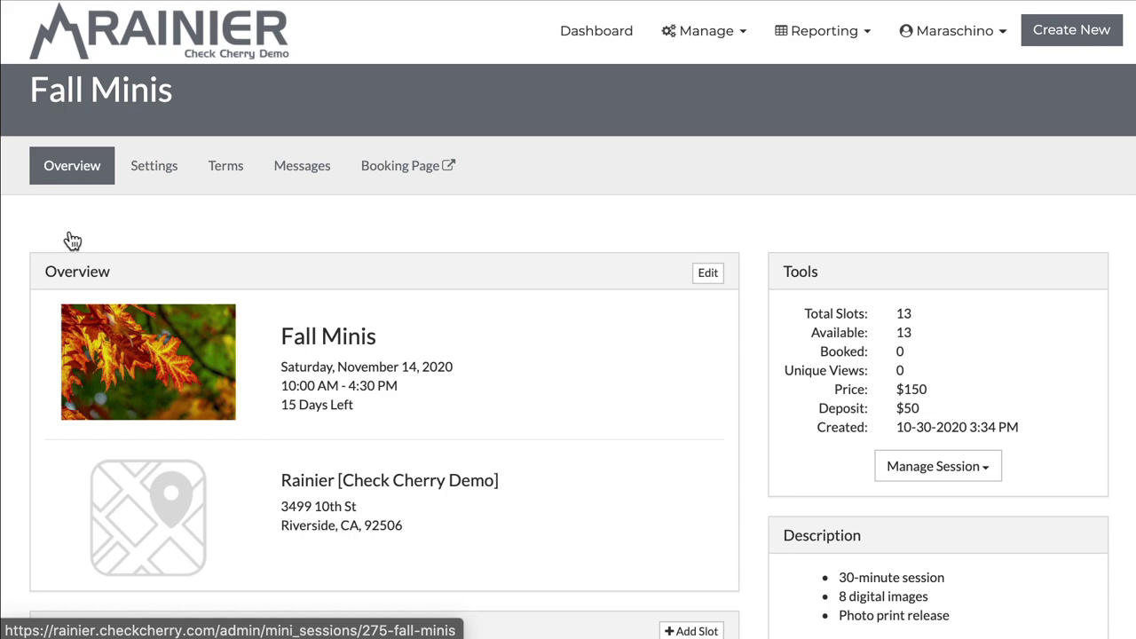
scroll(407, 271, "down", 3)
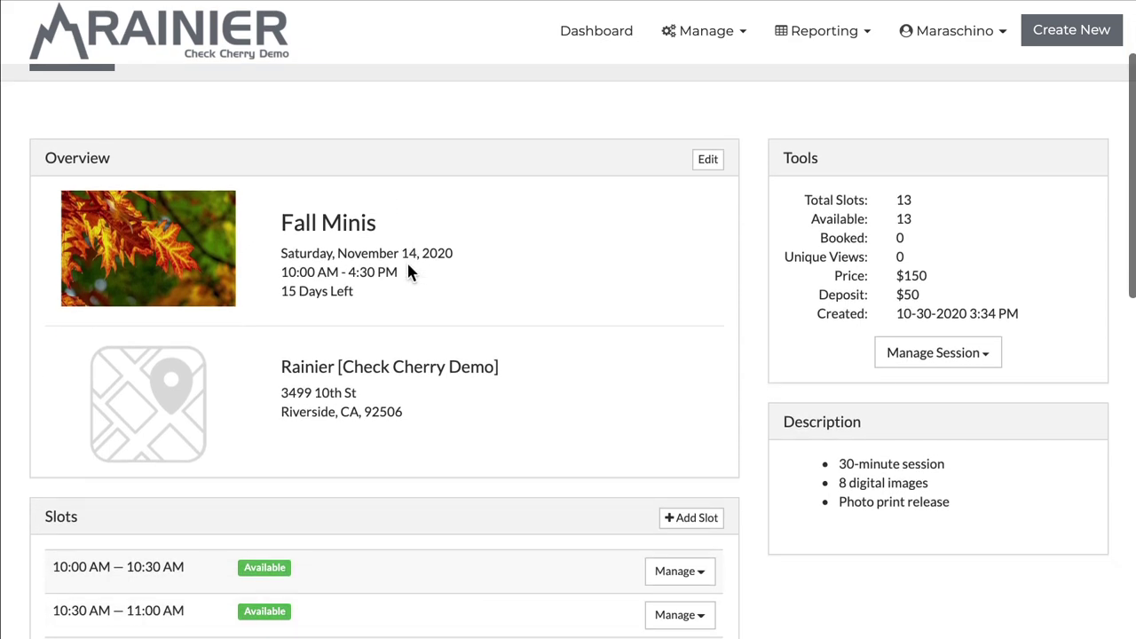
scroll(335, 226, "down", 8)
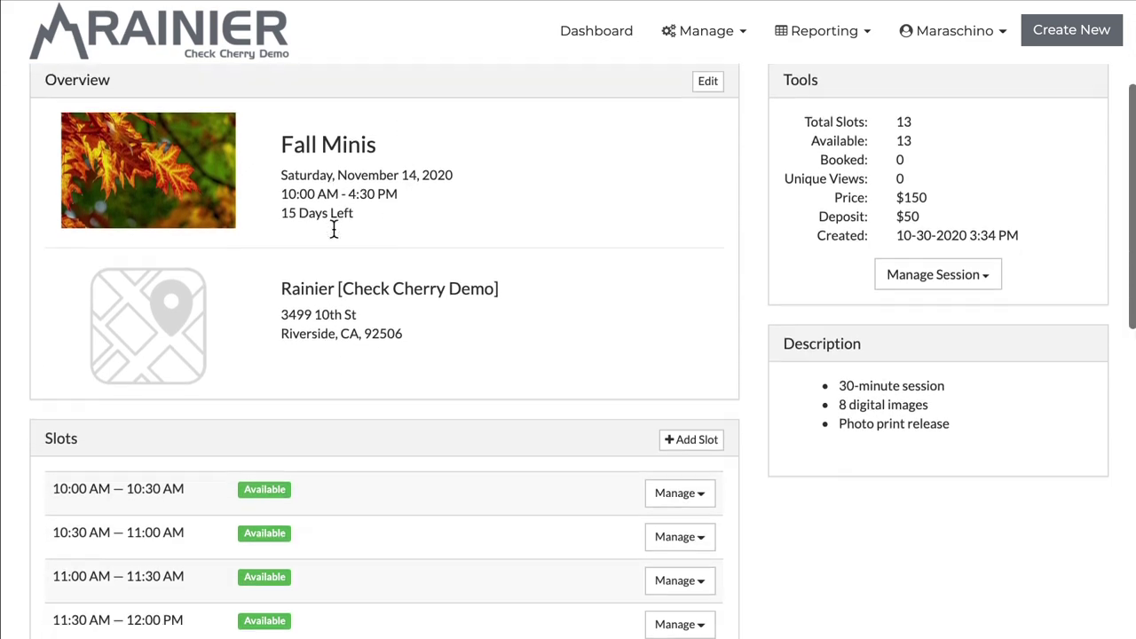
scroll(127, 459, "down", 3)
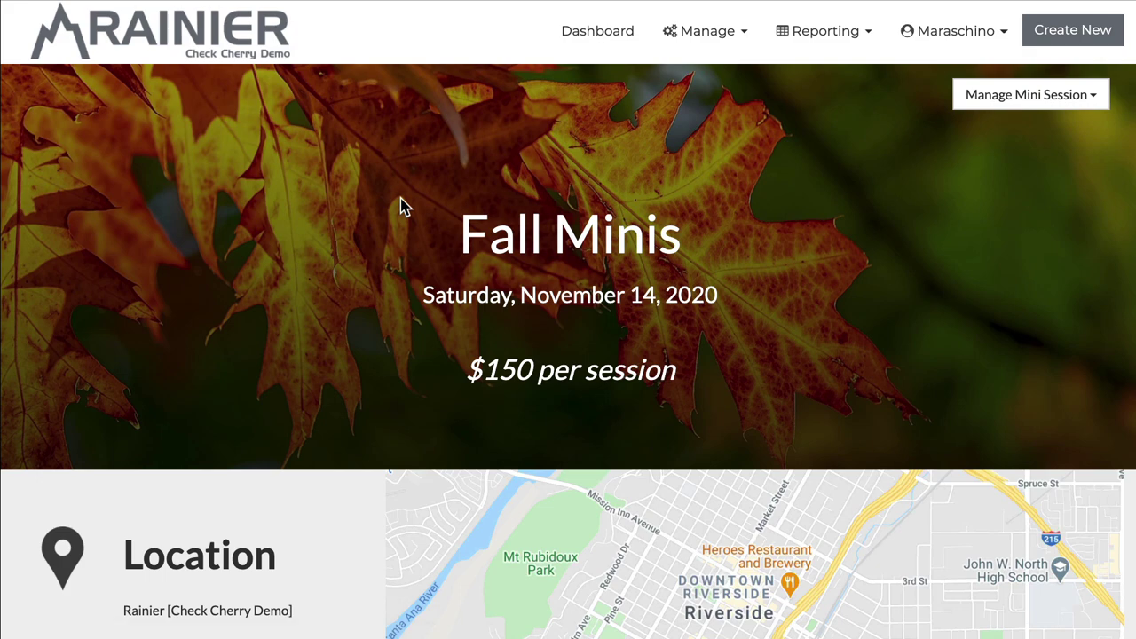
Step: Browse the Fall Minis booking page's time slots and select its web address
scroll(403, 204, "down", 10)
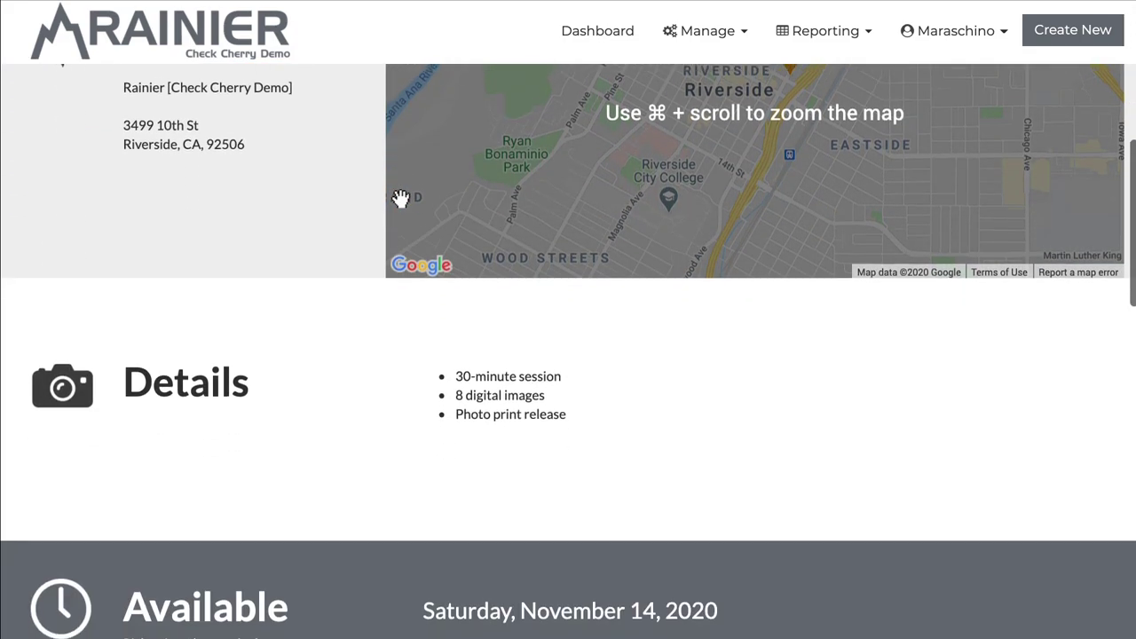
scroll(401, 198, "down", 5)
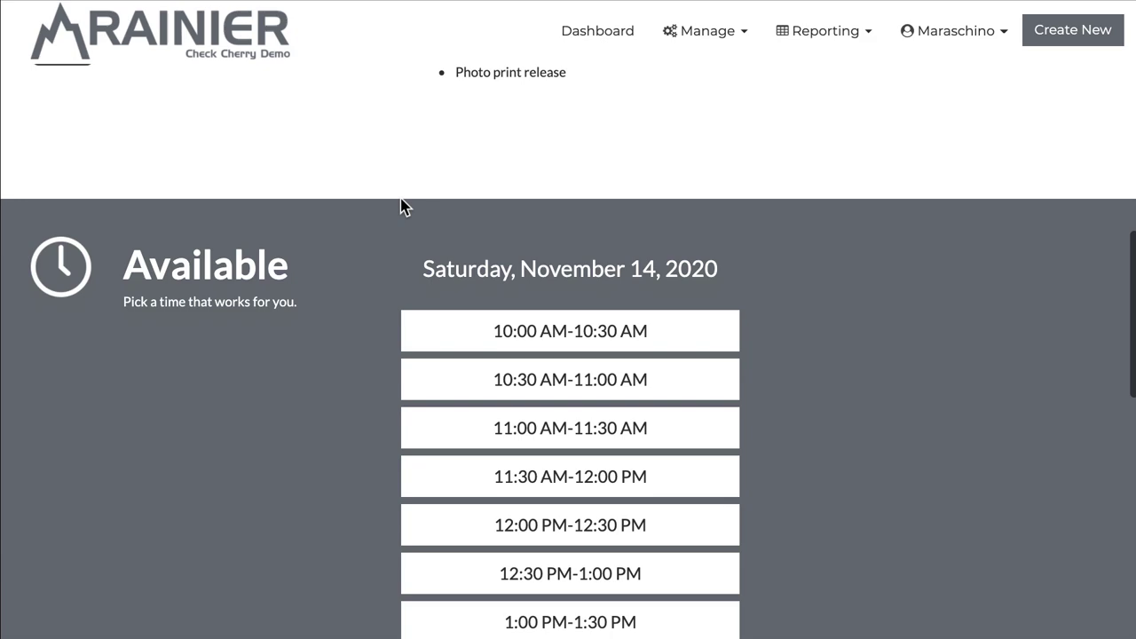
scroll(403, 206, "down", 8)
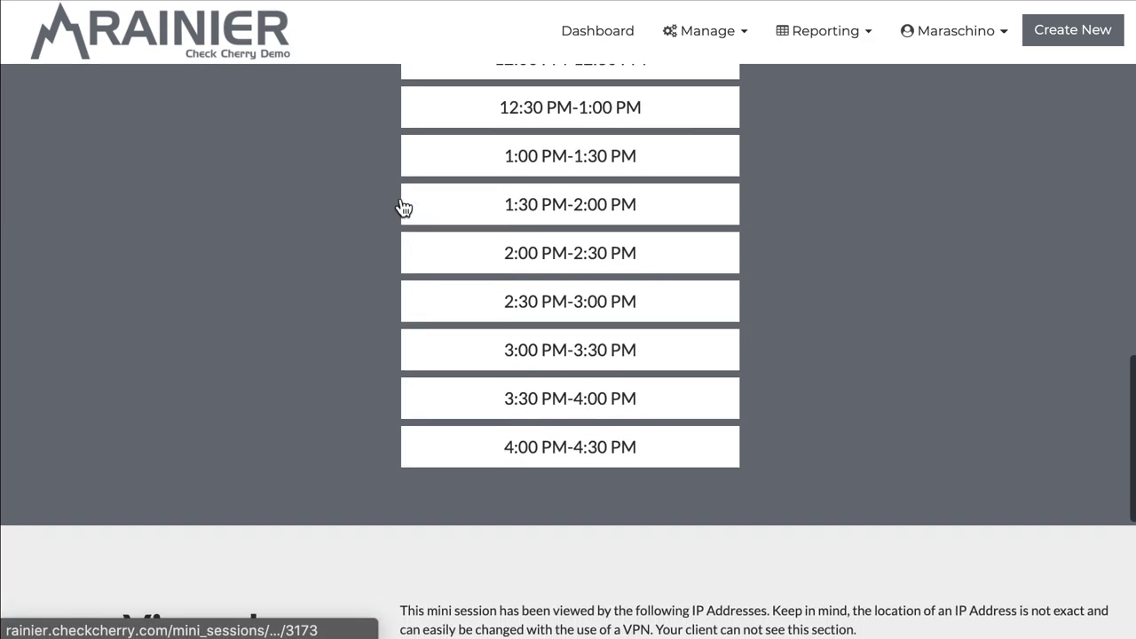
scroll(402, 206, "up", 20)
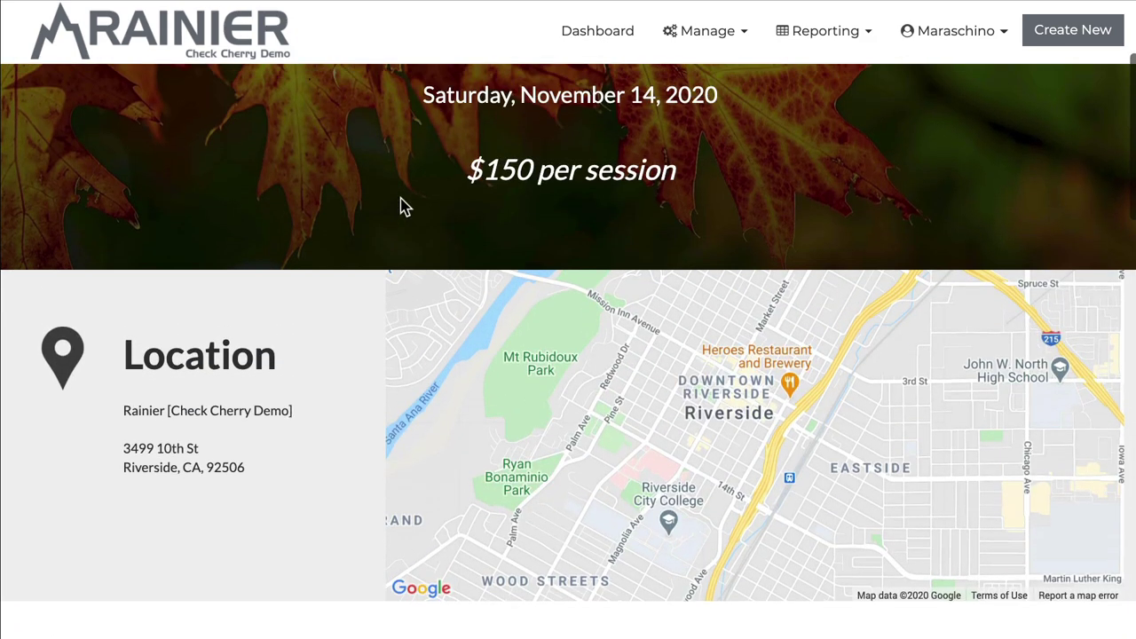
scroll(400, 206, "up", 3)
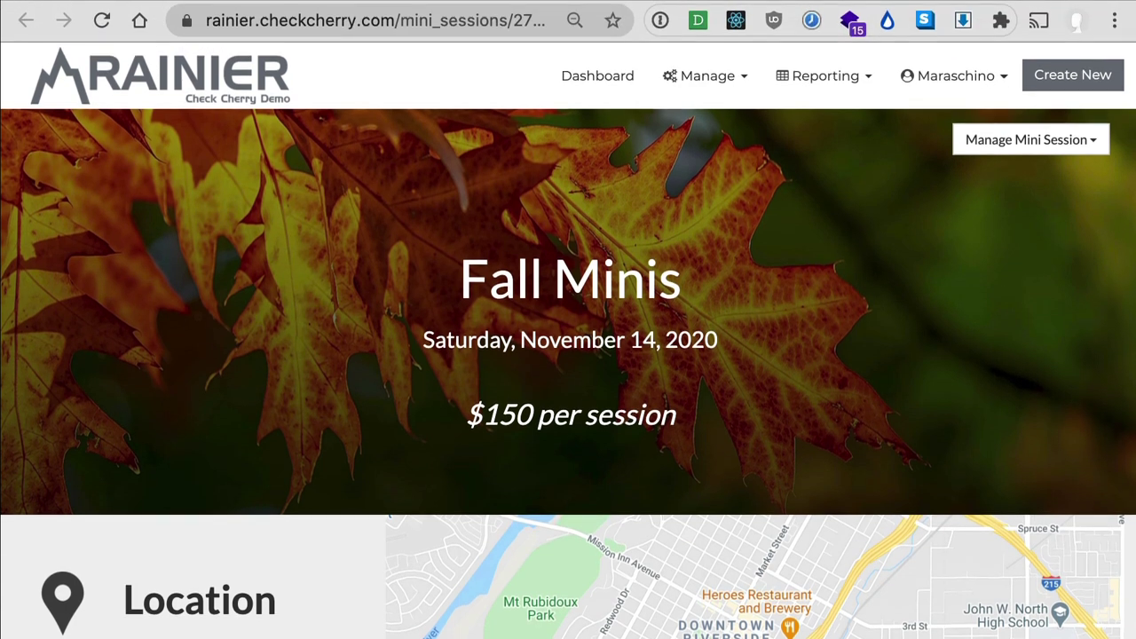
triple_click(408, 34)
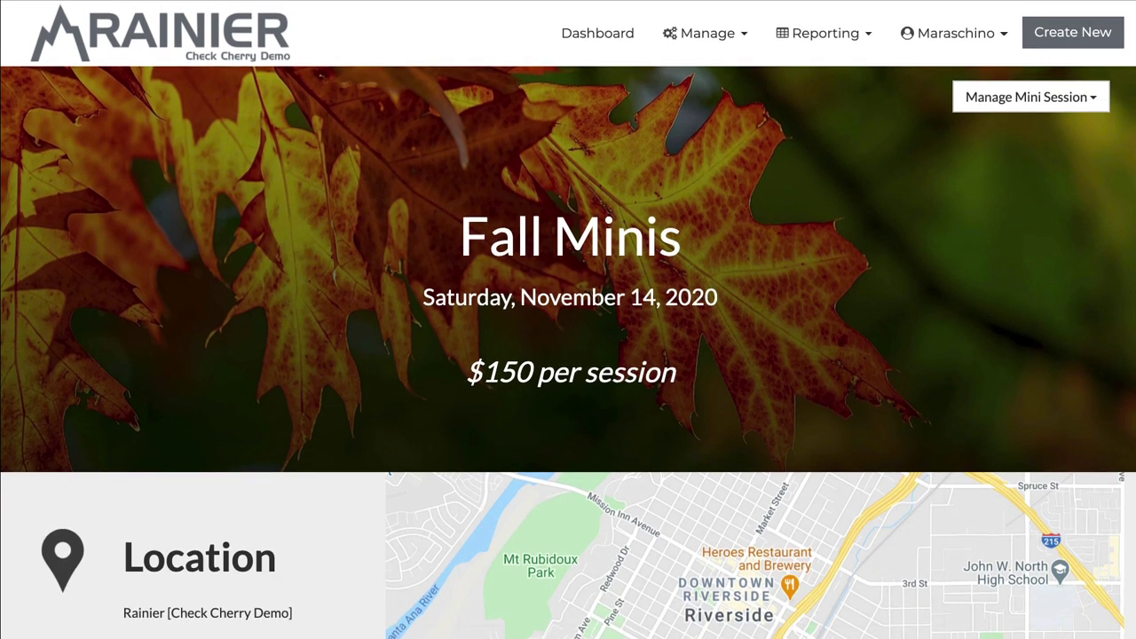
scroll(426, 227, "down", 3)
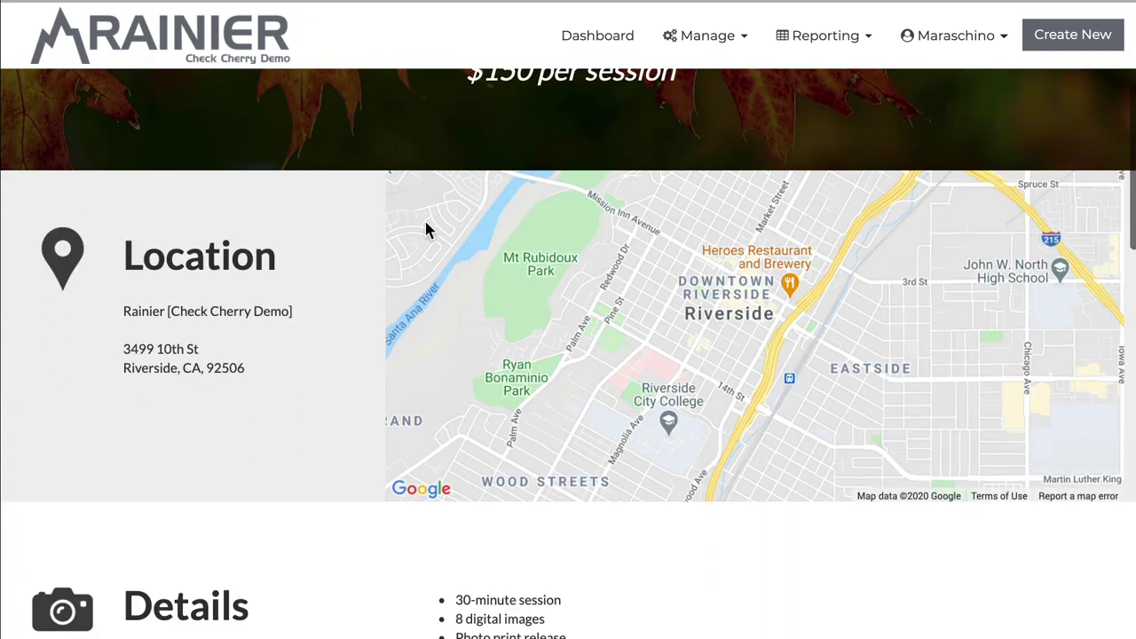
scroll(426, 226, "down", 4)
Step: Go to Manage > Website Integration and scroll down to the Website Widget Library
scroll(427, 222, "up", 5)
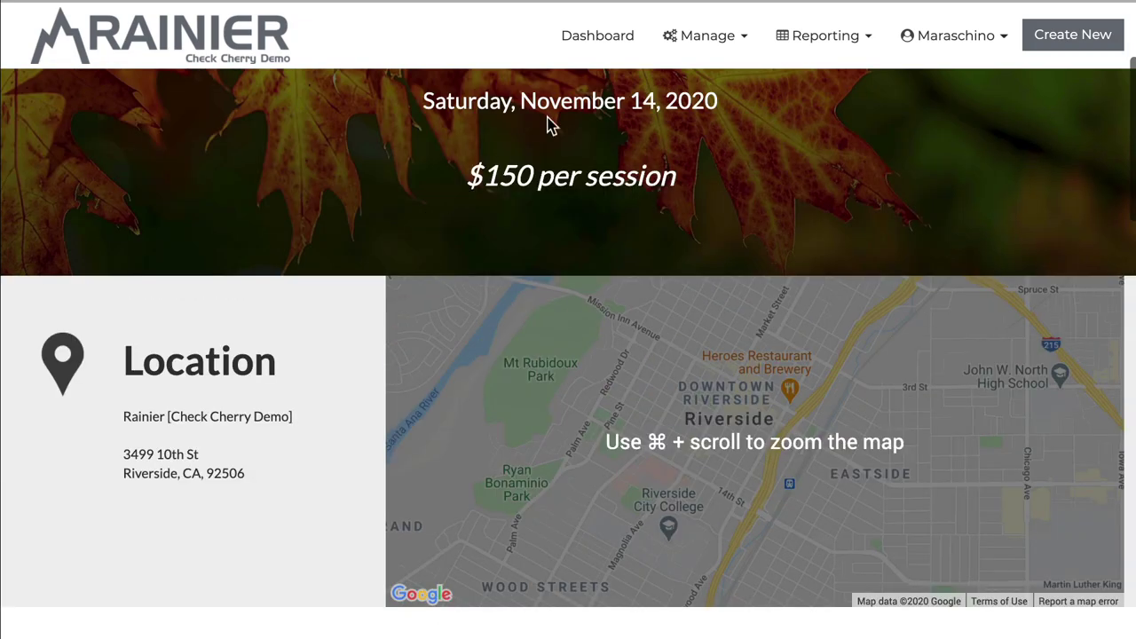
left_click(713, 44)
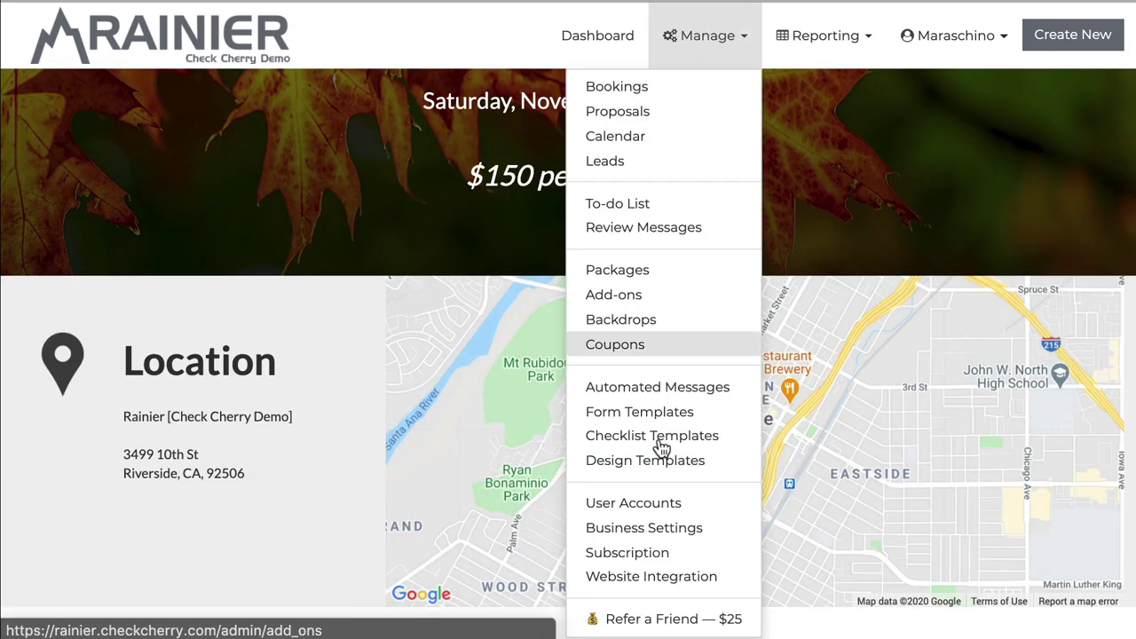
left_click(650, 571)
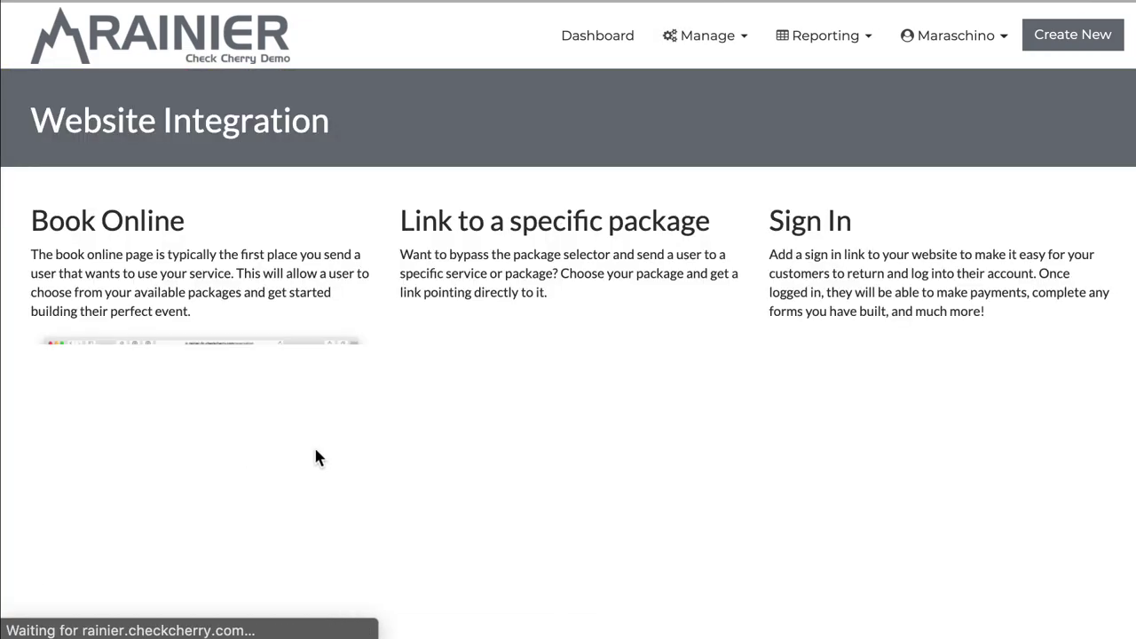
scroll(314, 441, "down", 6)
scroll(314, 443, "down", 1)
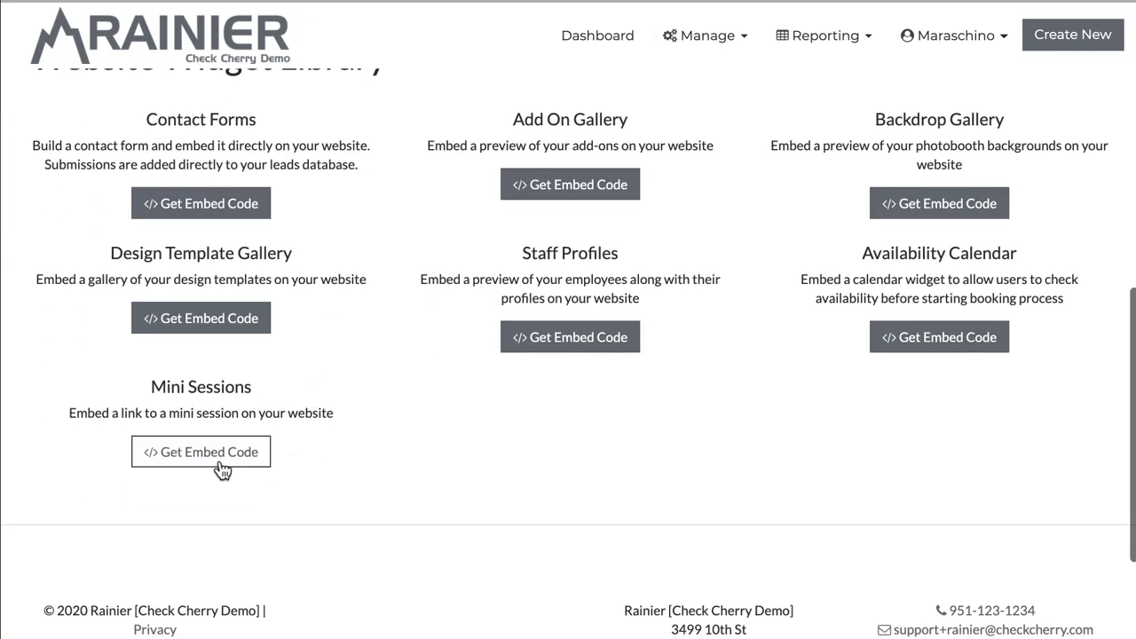
Step: Generate the All Mini Sessions link, copy it, and close the link customizer
left_click(185, 457)
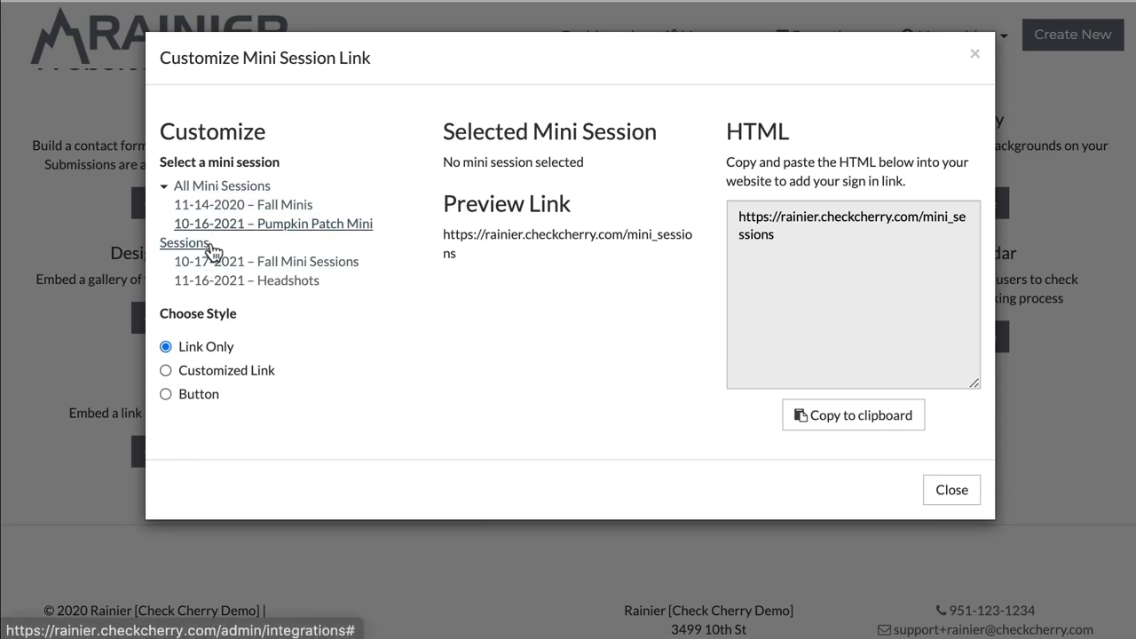
left_click(223, 186)
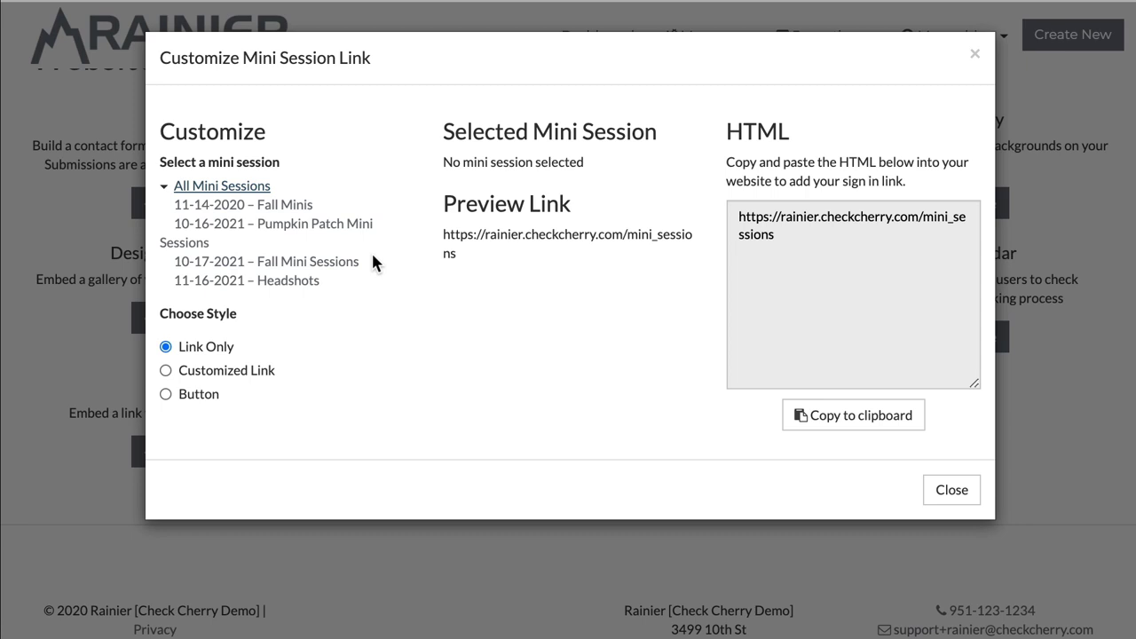
left_click(742, 230)
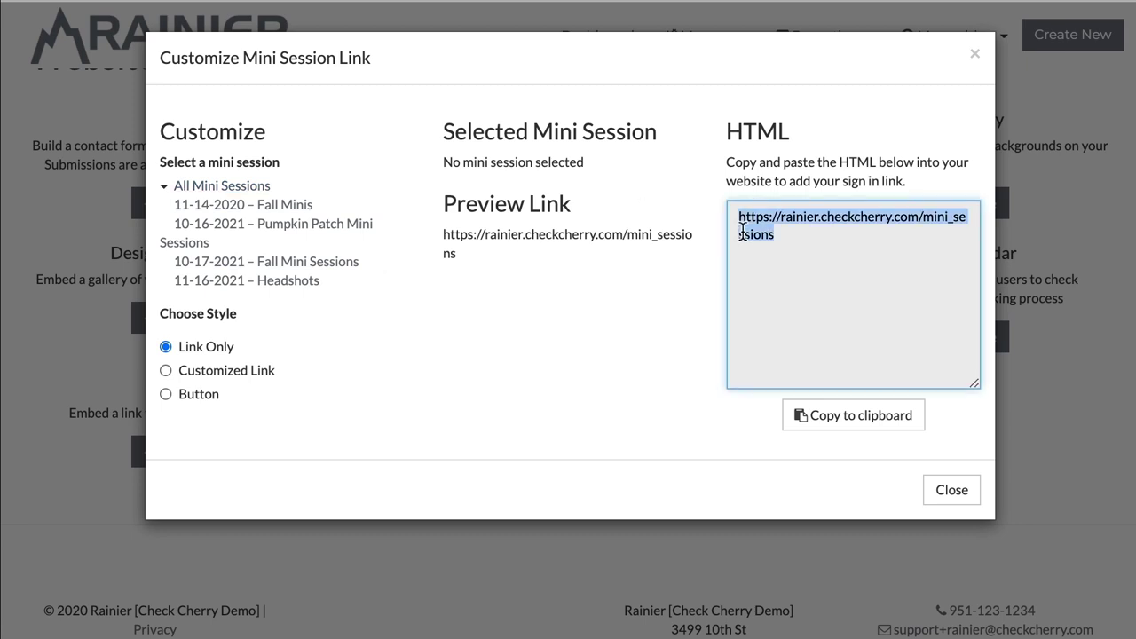
key("Escape")
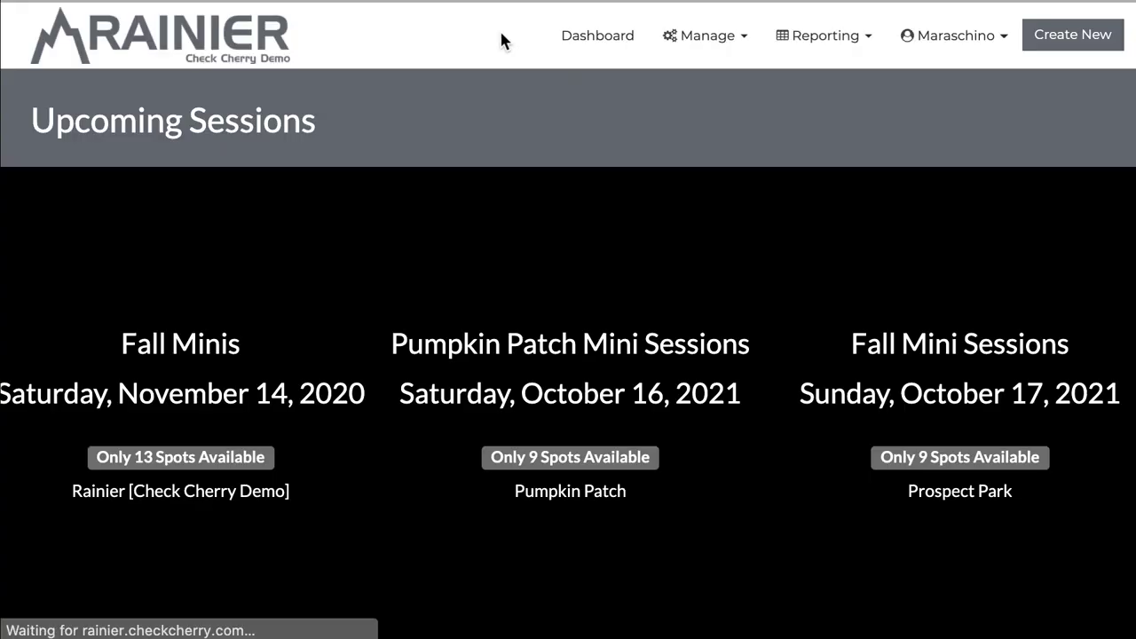
Step: Scroll the Upcoming Sessions preview, then return to the admin Dashboard
scroll(364, 323, "down", 1)
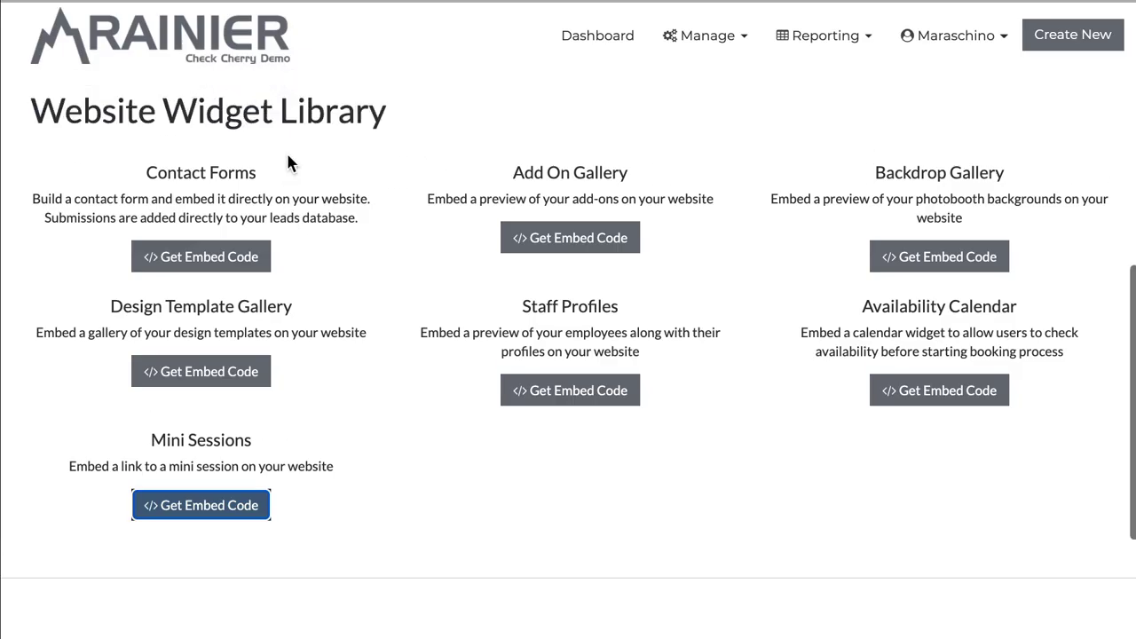
left_click(178, 503)
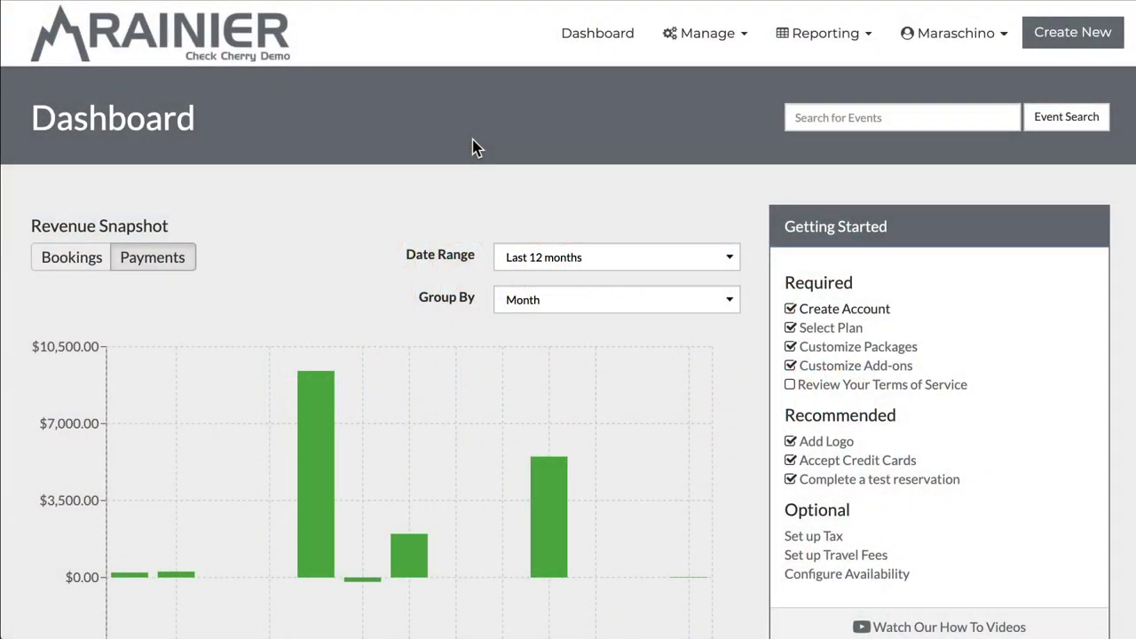
Step: Open Manage > Bookings to view the events list
left_click(723, 20)
left_click(673, 91)
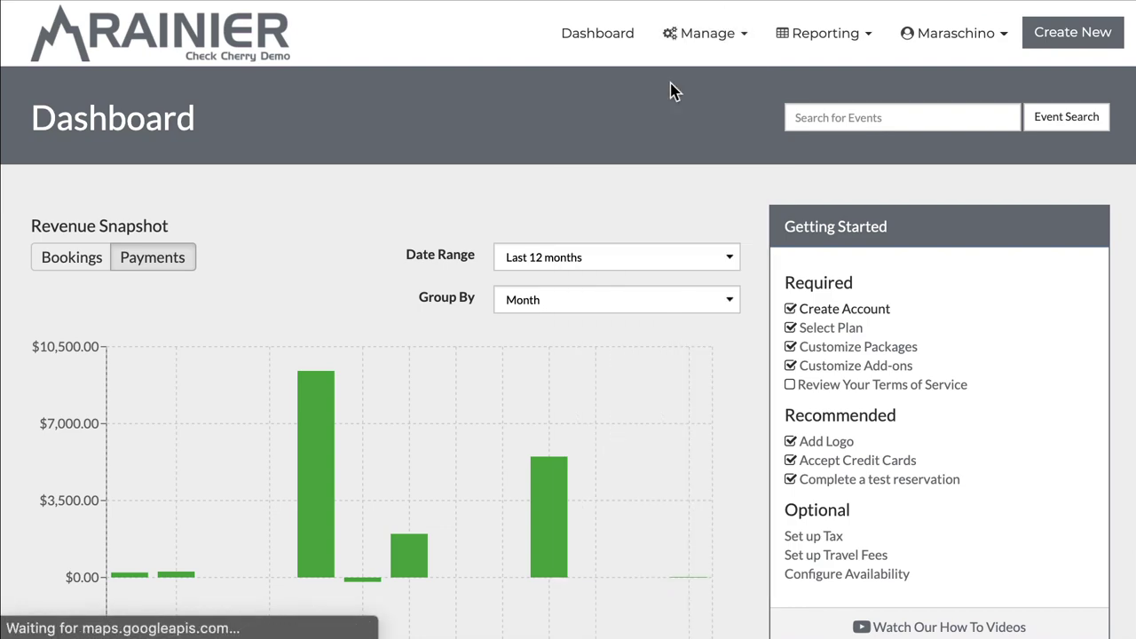
scroll(311, 139, "down", 3)
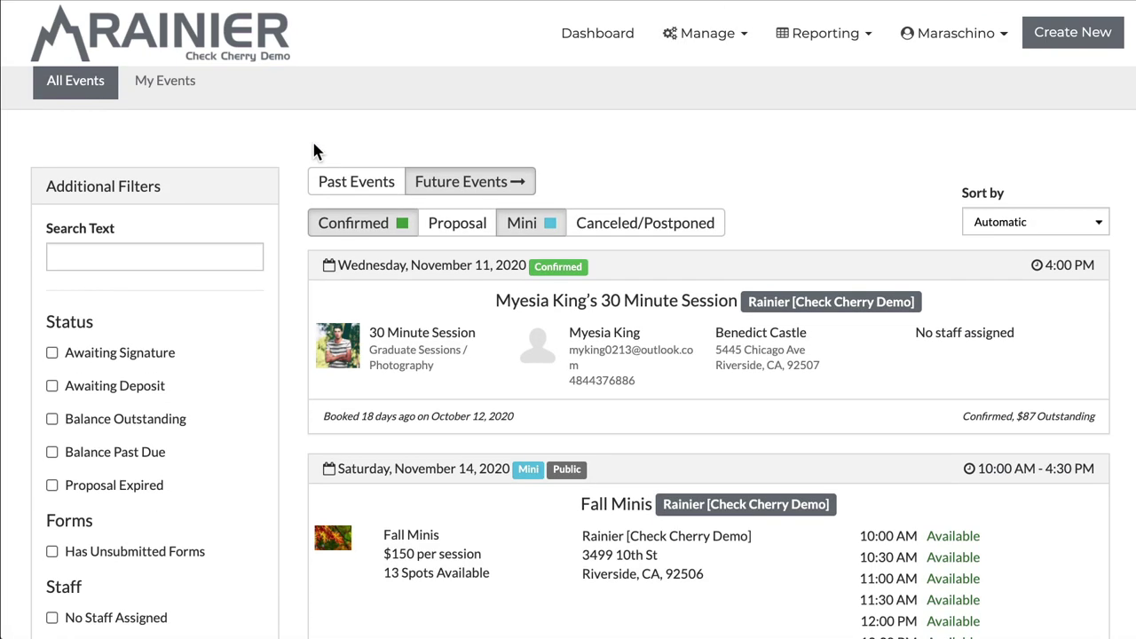
scroll(511, 477, "down", 3)
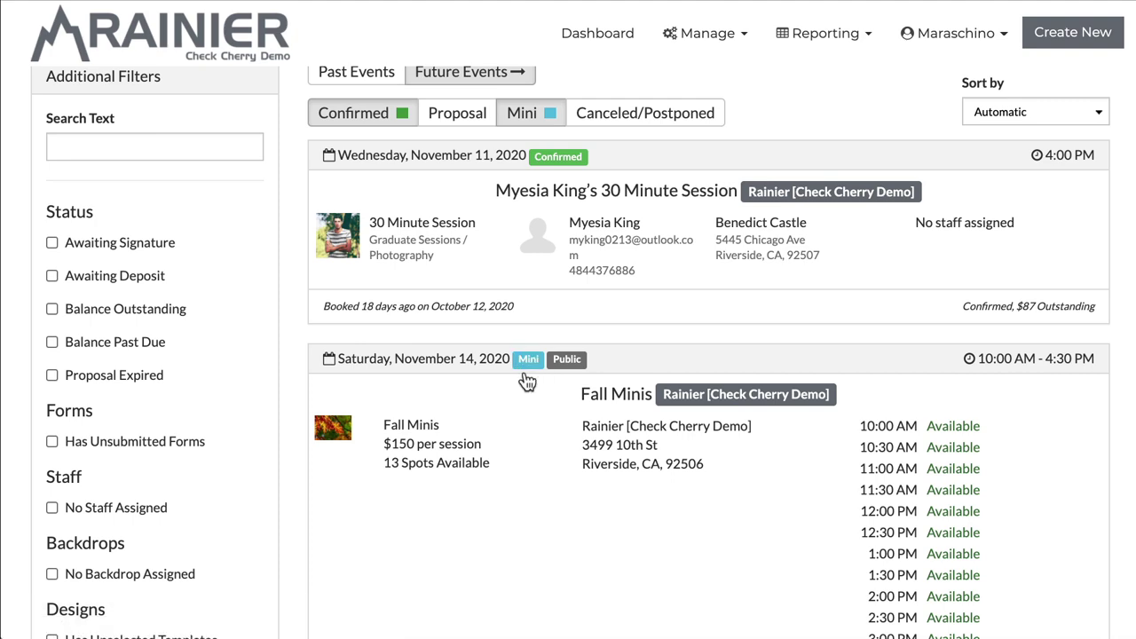
scroll(524, 382, "down", 1)
scroll(527, 381, "down", 1)
scroll(524, 380, "up", 4)
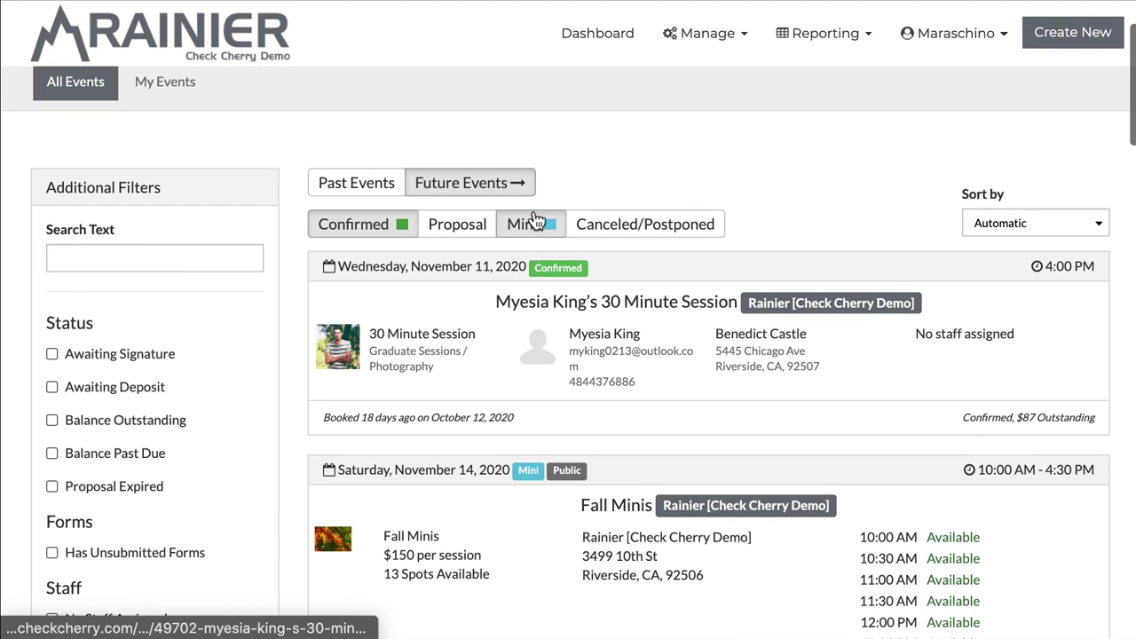
Step: Turn off the Confirmed filter so only Mini events show, down to Pumpkin Patch Mini Sessions
left_click(365, 229)
scroll(462, 319, "down", 2)
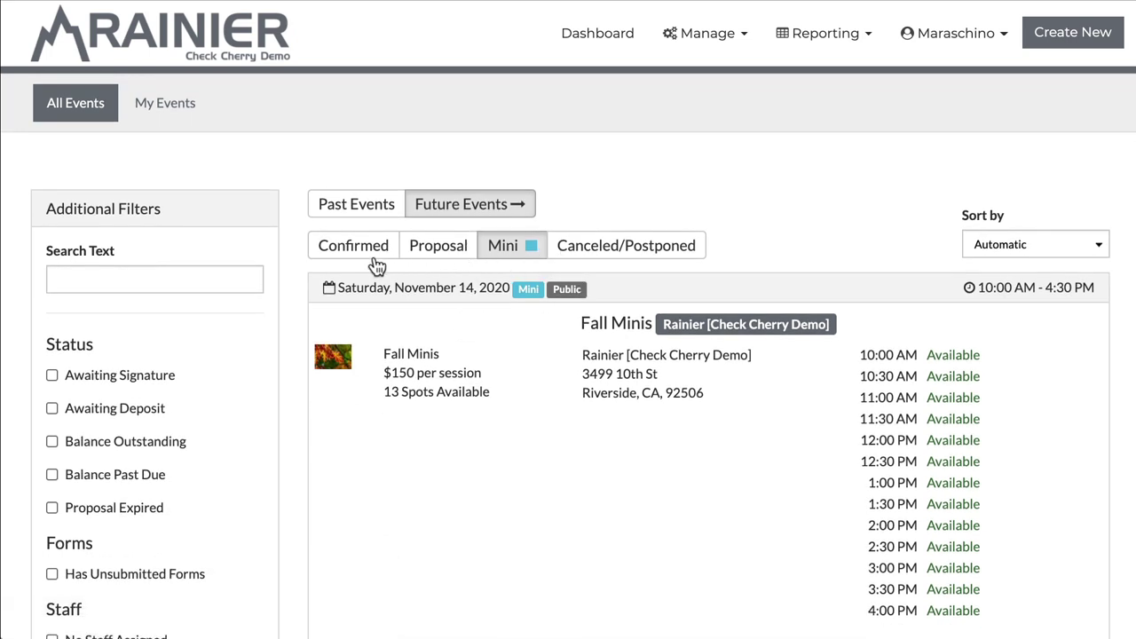
scroll(529, 260, "down", 1)
scroll(529, 261, "down", 2)
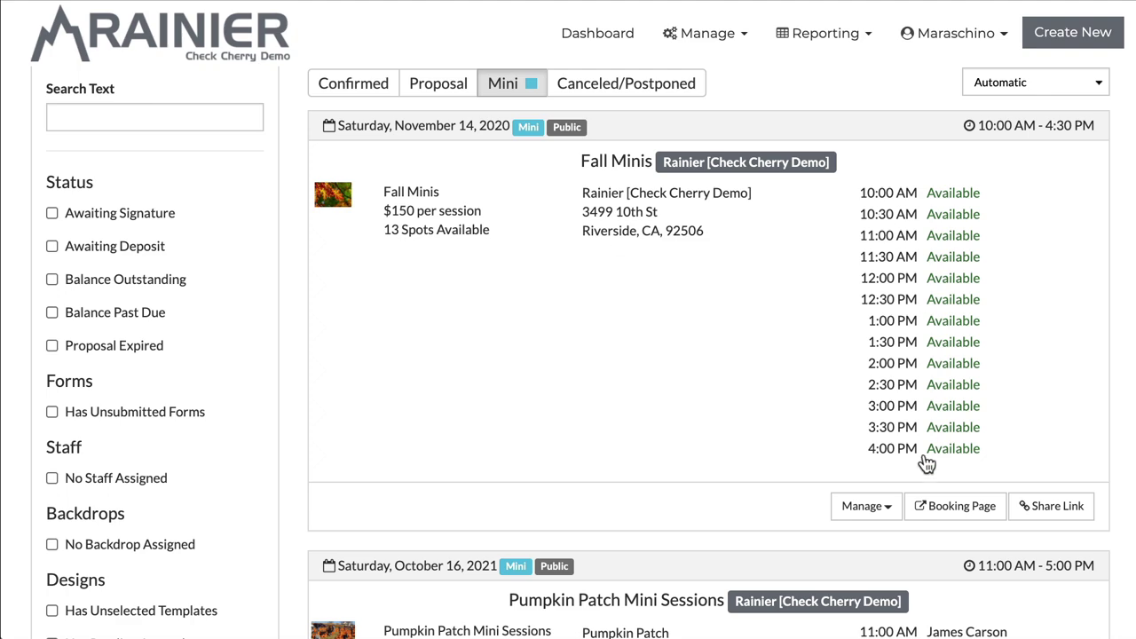
scroll(604, 182, "down", 6)
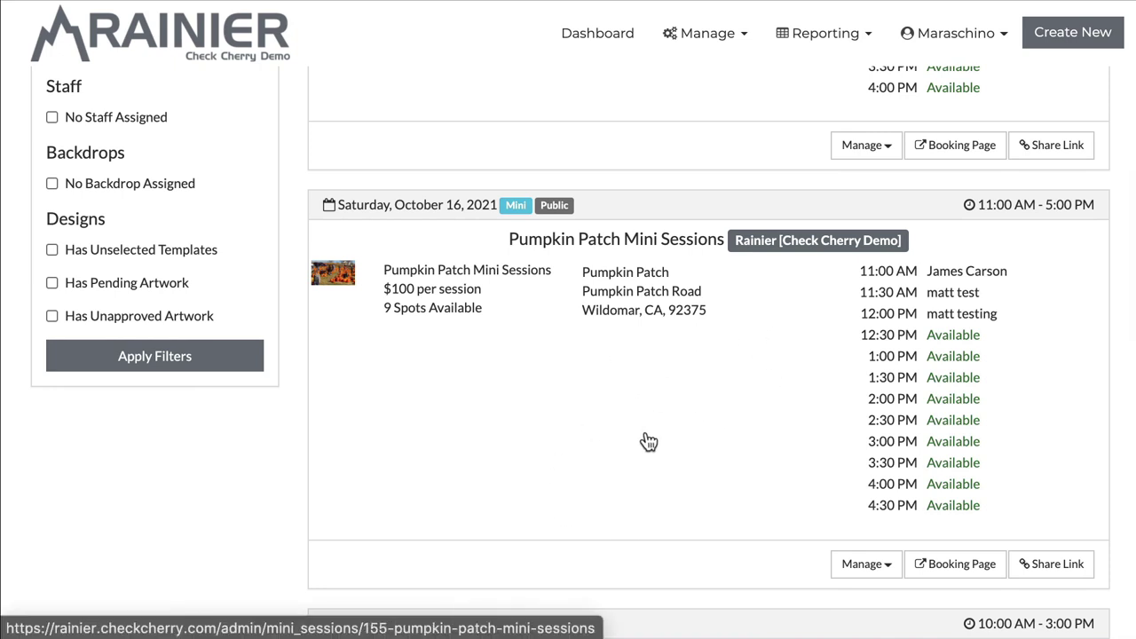
Step: Open the Pumpkin Patch Mini Sessions details and look over the page
left_click(649, 442)
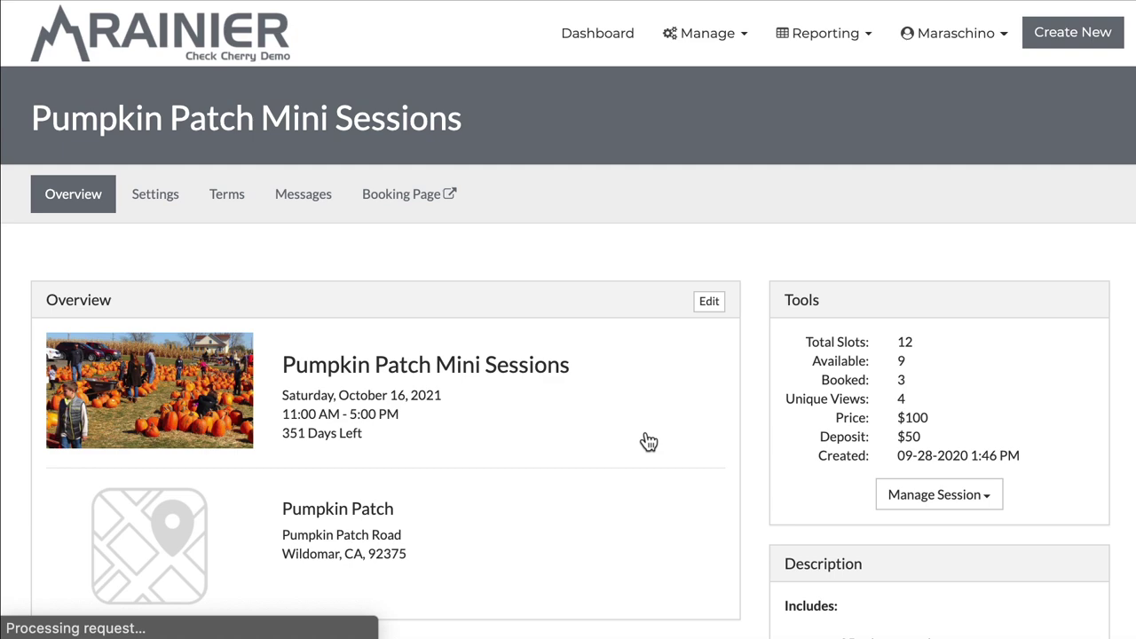
scroll(409, 278, "down", 3)
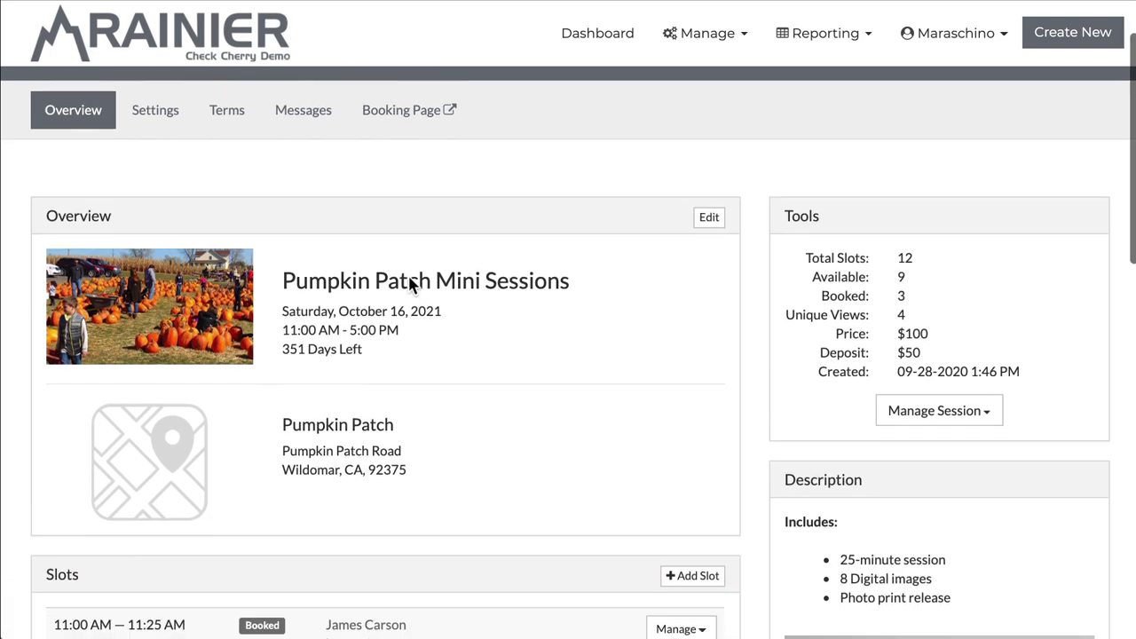
scroll(409, 279, "up", 3)
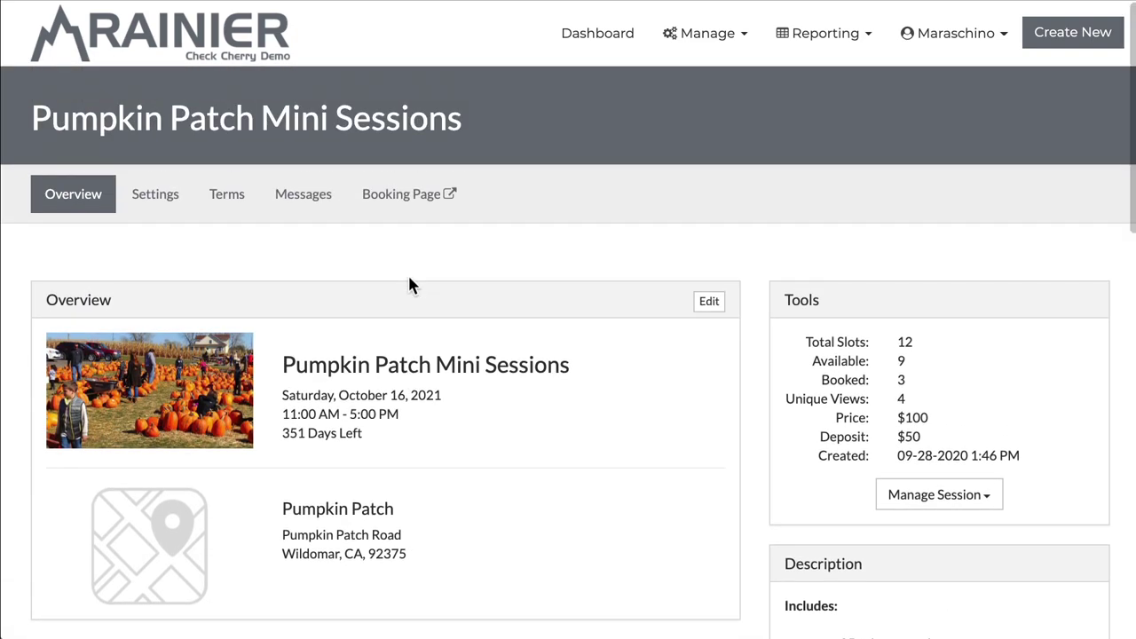
Step: Review the Pumpkin Patch Mini Sessions settings
left_click(164, 206)
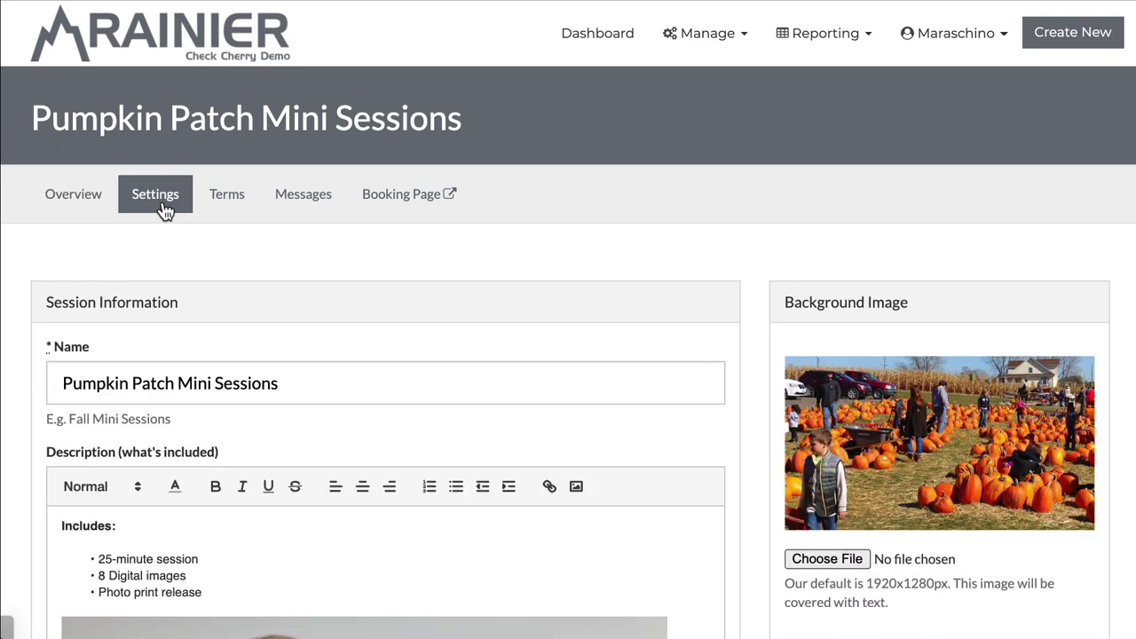
scroll(163, 210, "down", 3)
scroll(165, 211, "down", 5)
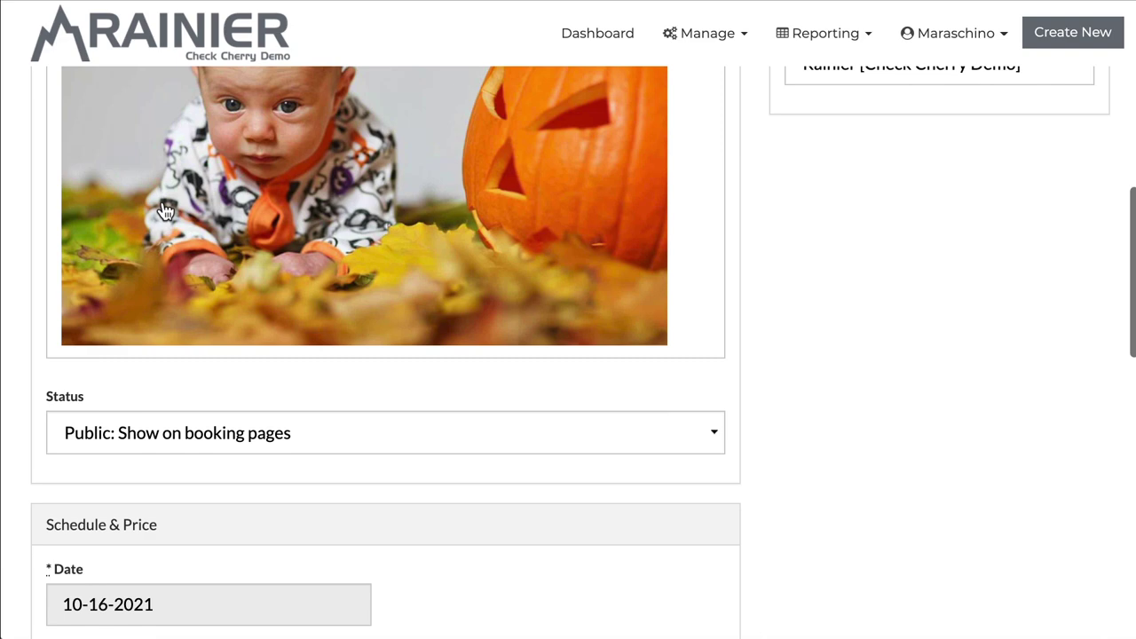
scroll(166, 210, "down", 3)
scroll(165, 213, "up", 10)
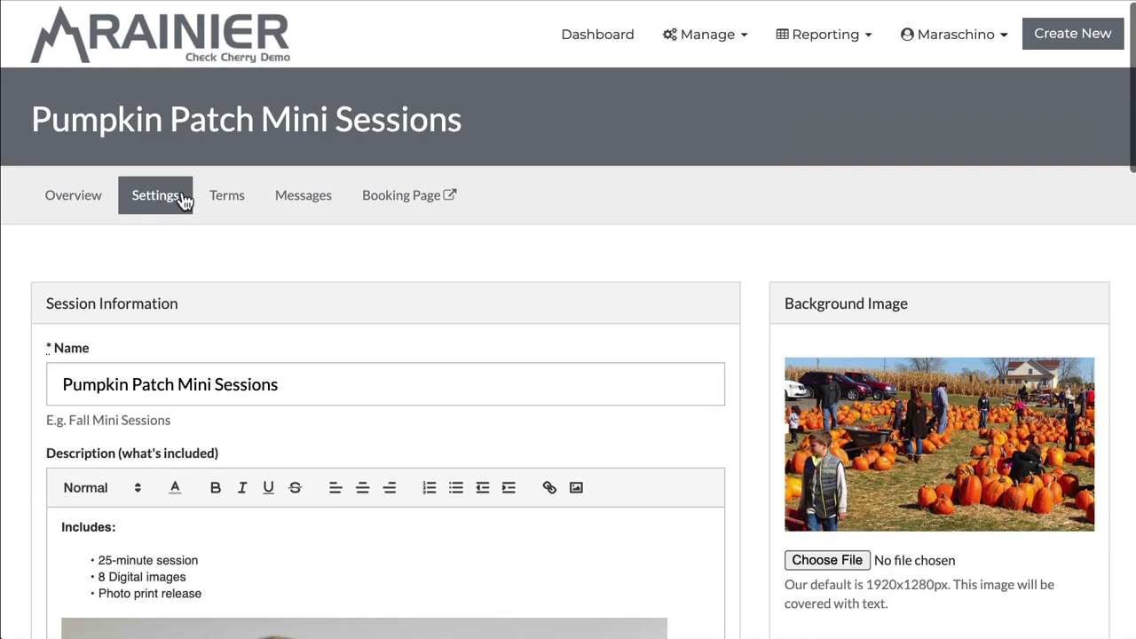
Step: Review the session's terms, then show its message history of payment thank-you emails
left_click(222, 201)
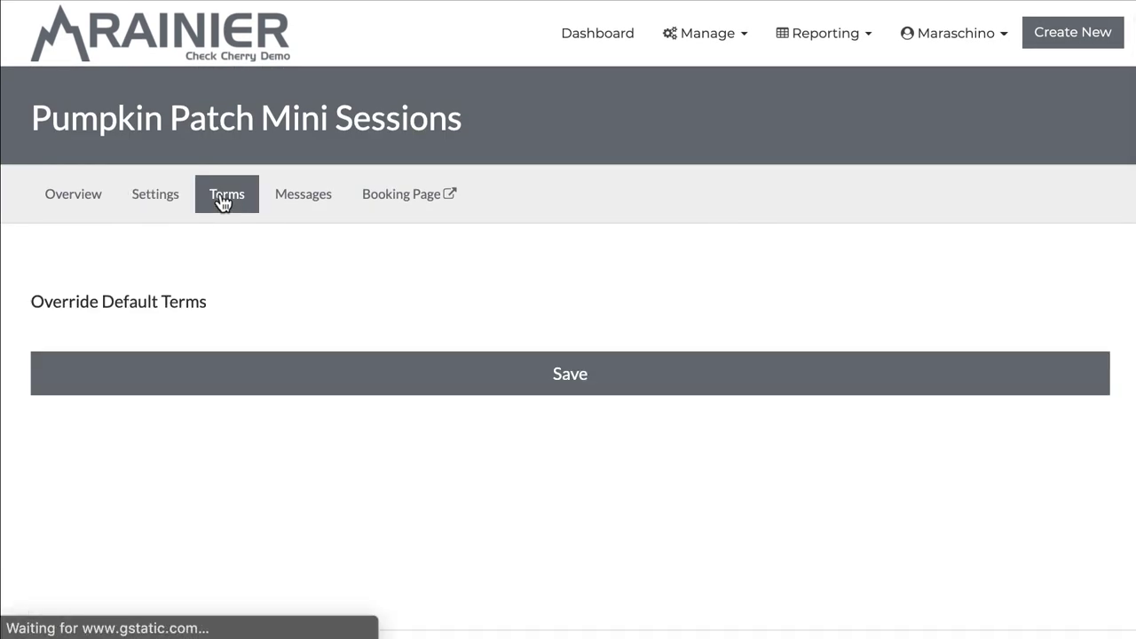
scroll(19, 246, "down", 1)
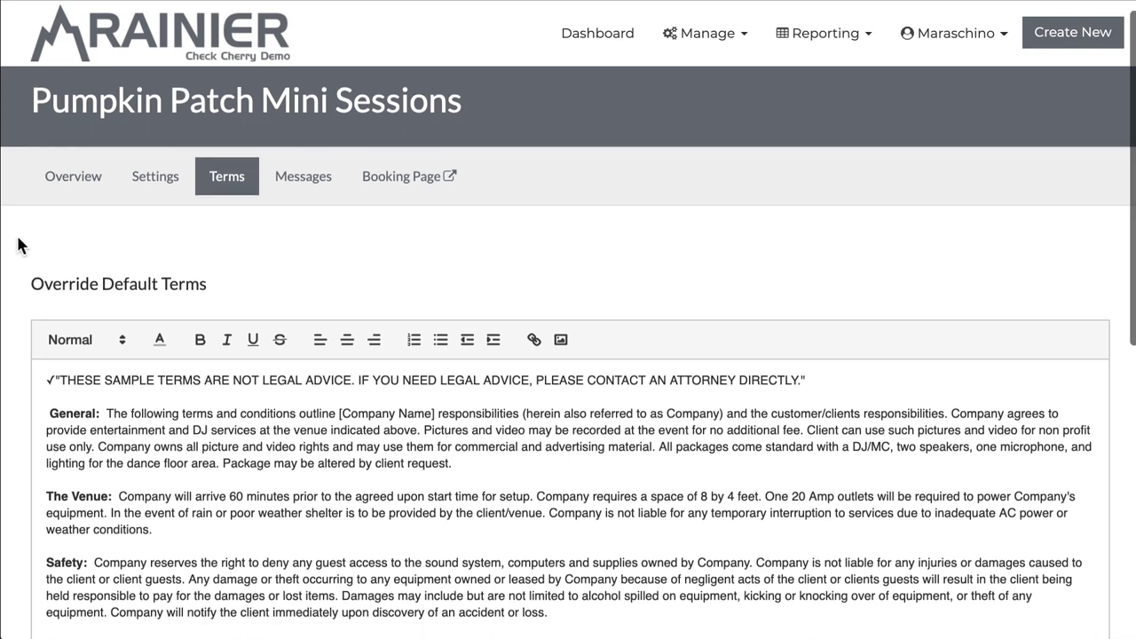
scroll(19, 246, "down", 2)
scroll(19, 246, "up", 2)
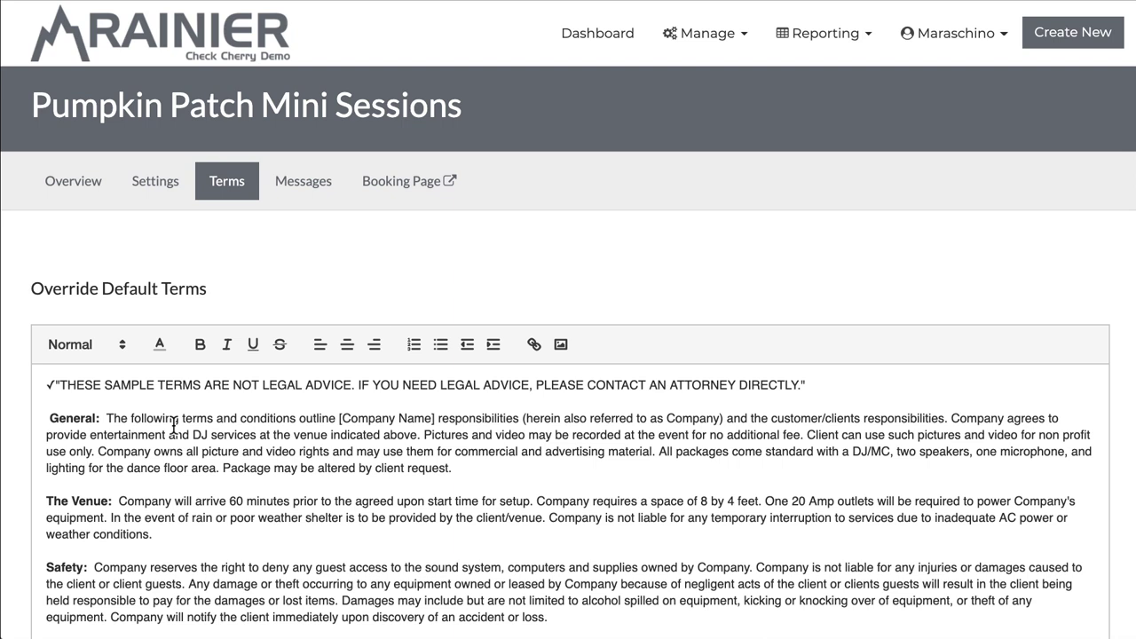
left_click(306, 182)
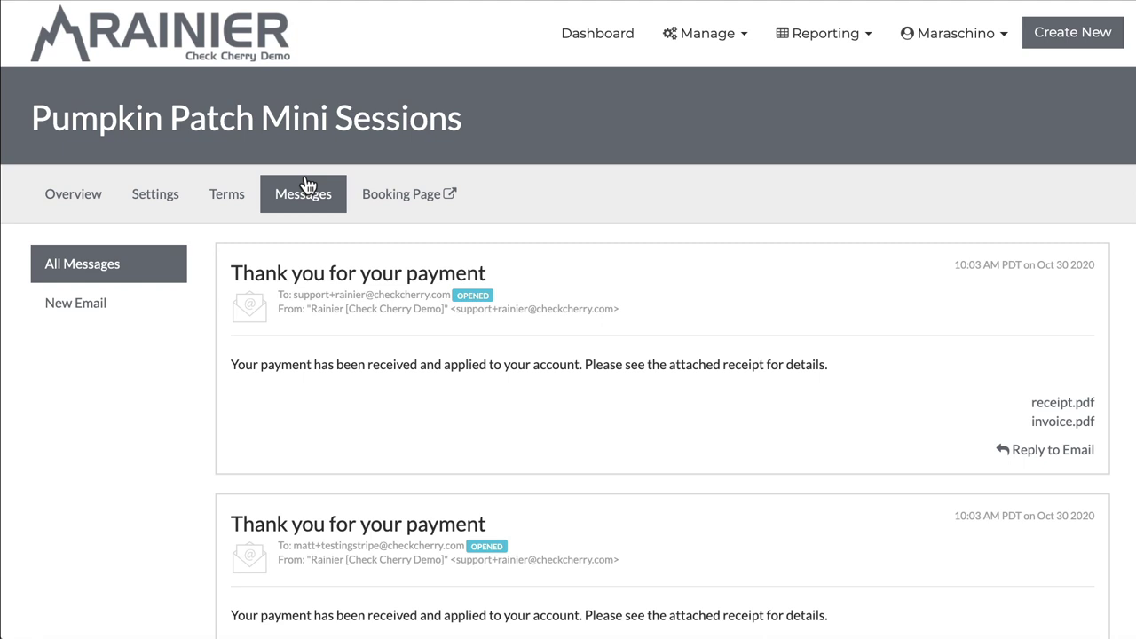
Step: Draft a new email to the three booked clients, check its recipients, then return to the session overview
left_click(109, 304)
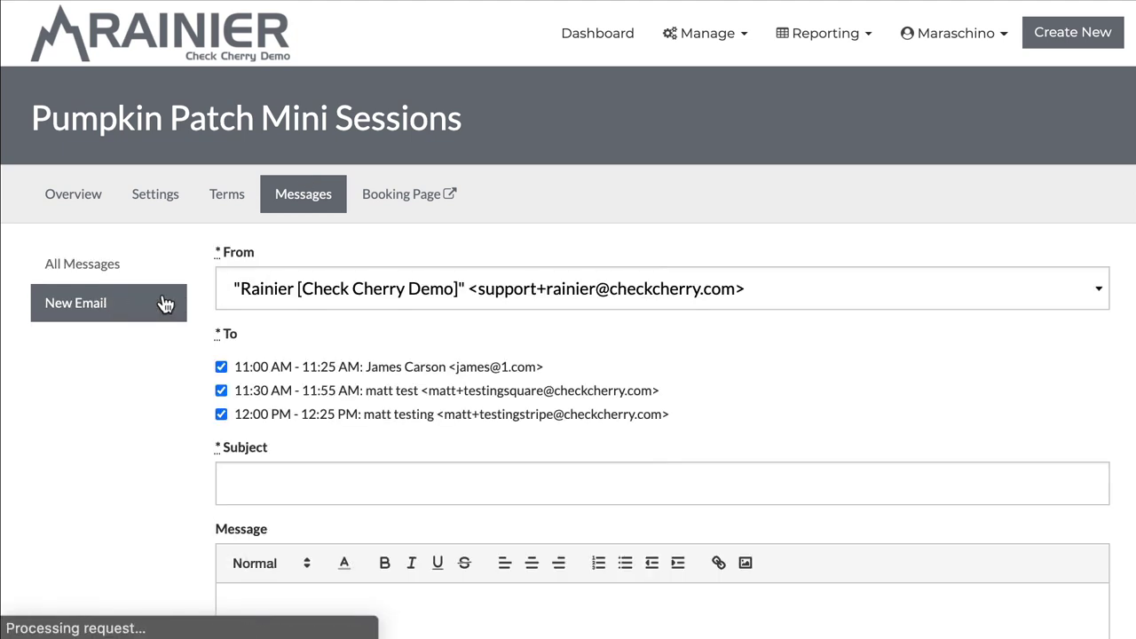
scroll(423, 321, "down", 1)
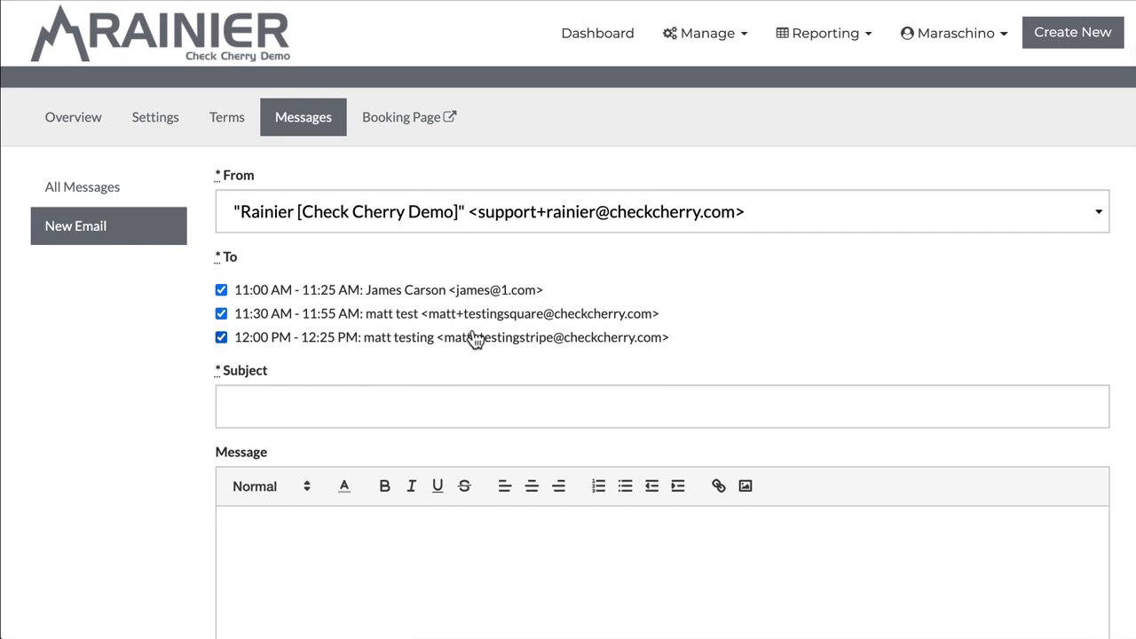
scroll(475, 340, "down", 1)
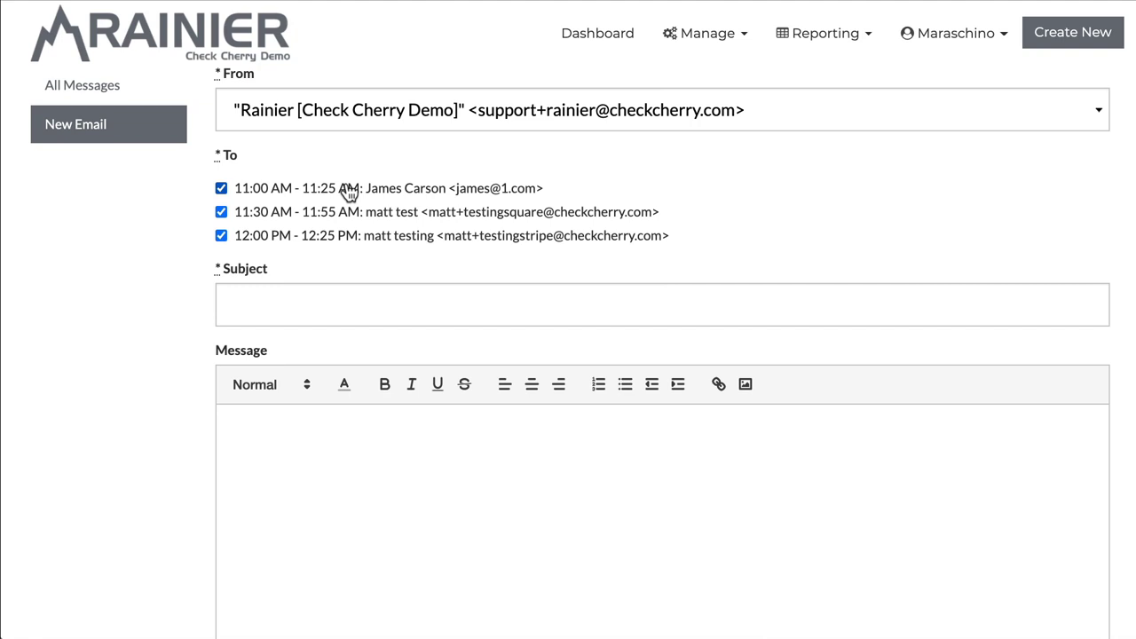
scroll(348, 191, "up", 2)
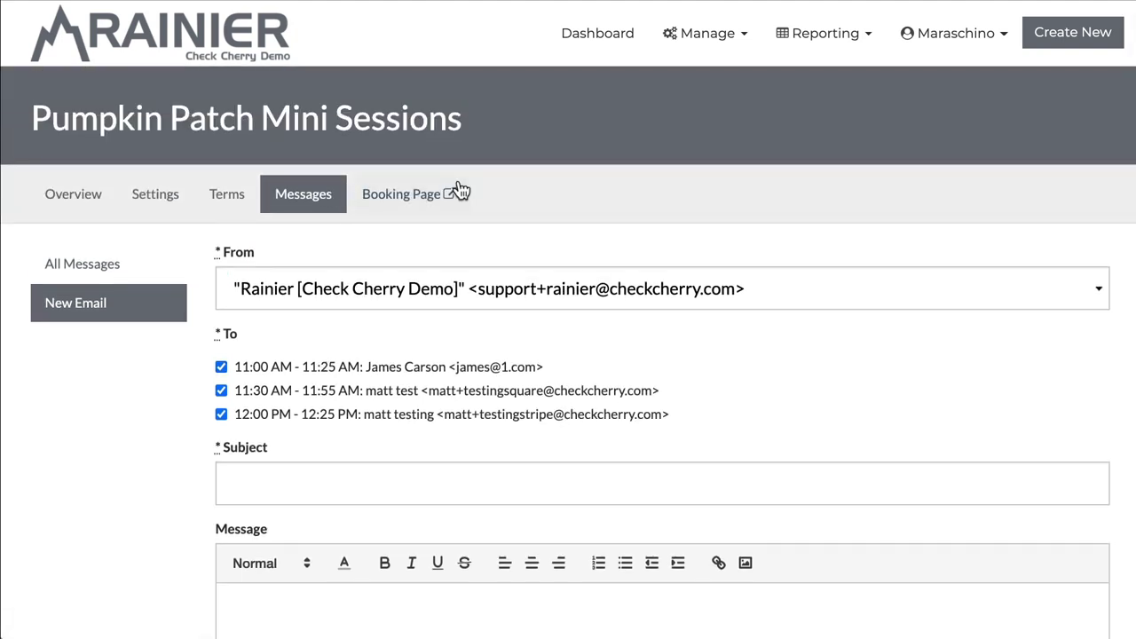
left_click(80, 204)
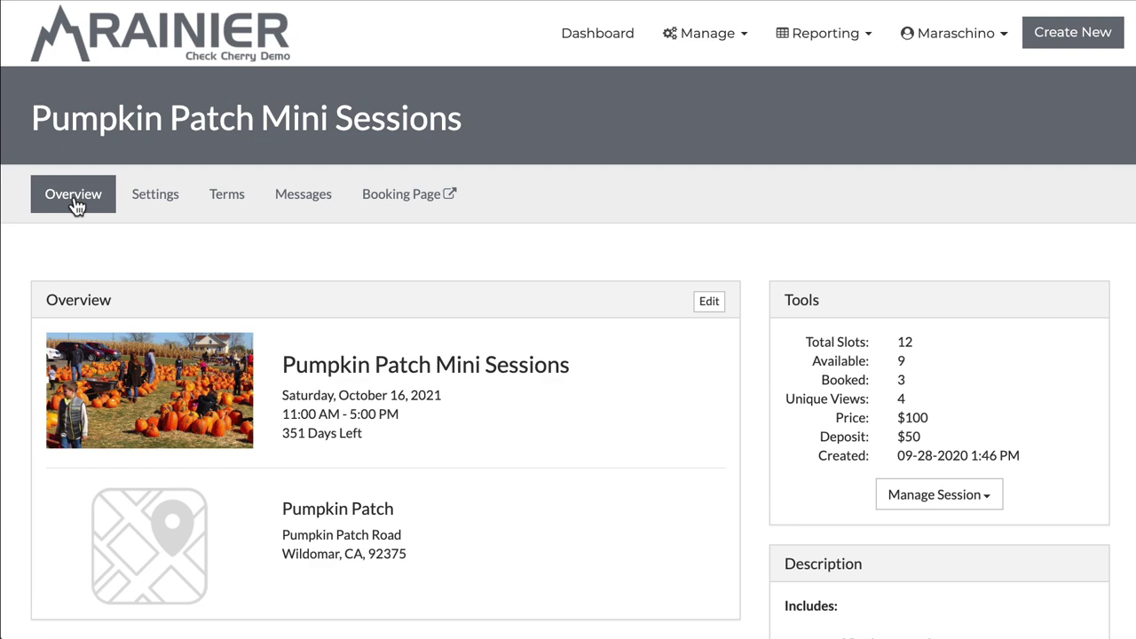
Step: Find the 11:00 AM booked slot in the Slots list and open that booking
scroll(160, 248, "down", 6)
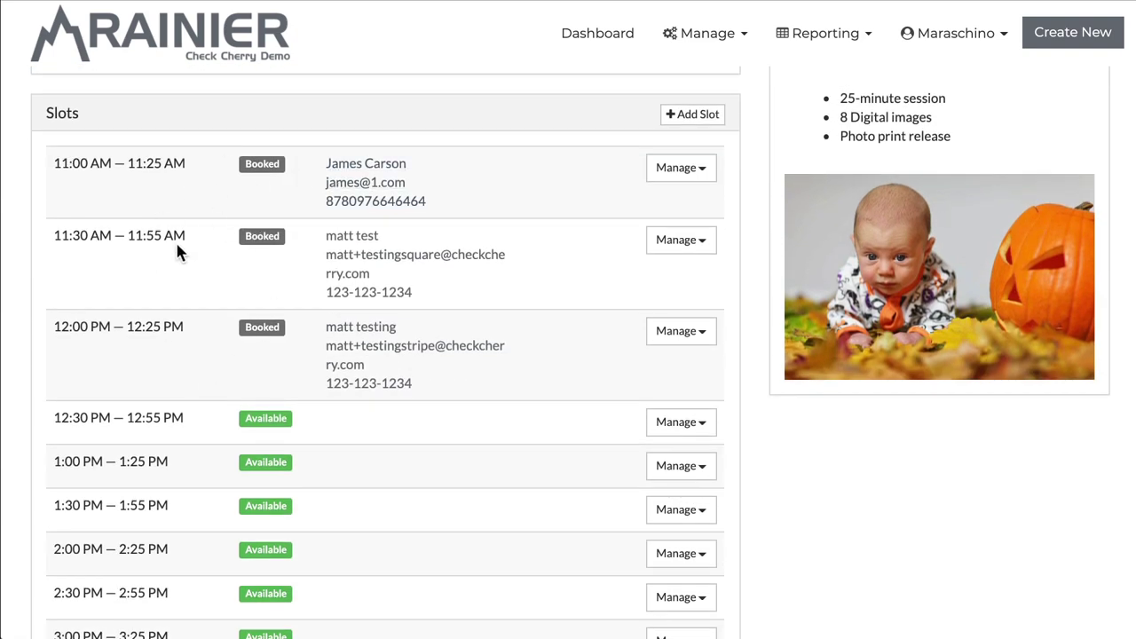
left_click(707, 169)
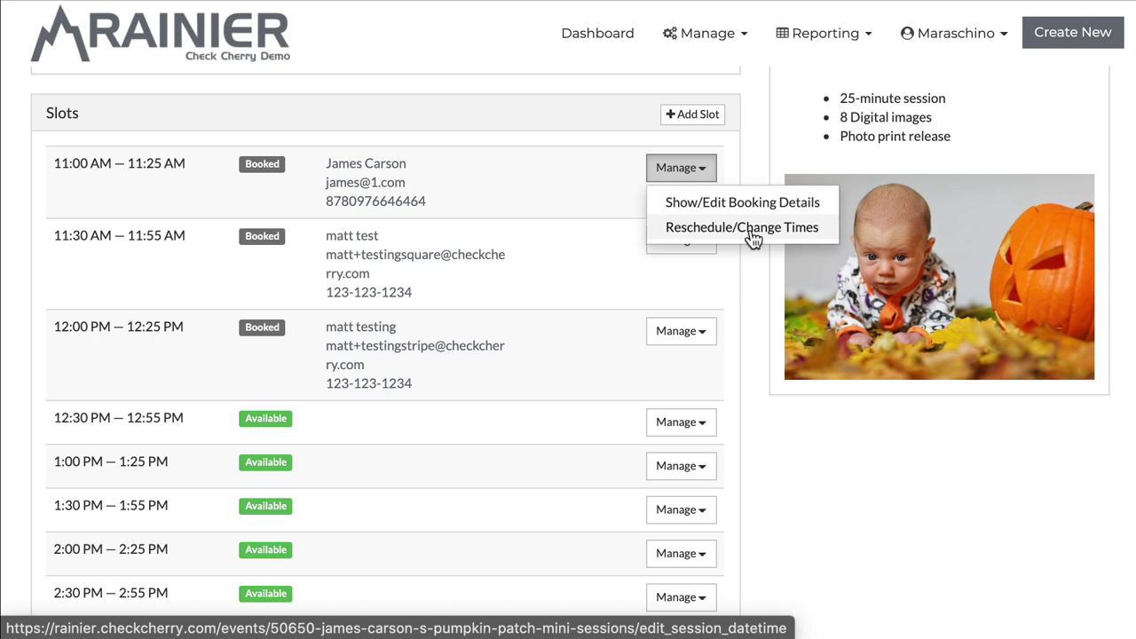
left_click(705, 213)
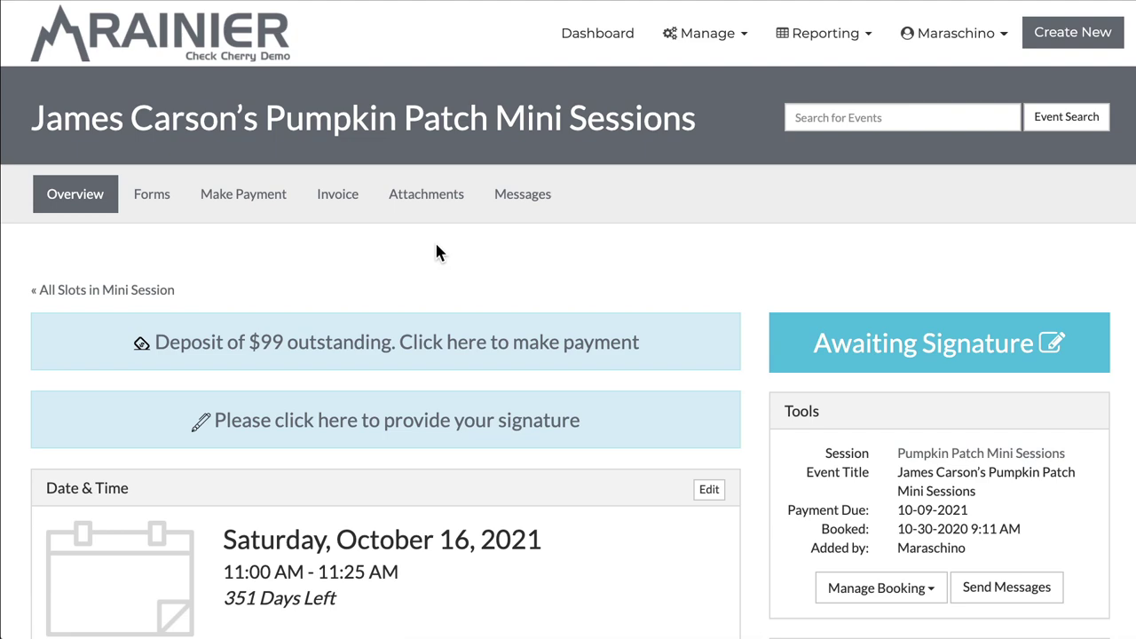
Step: Choose Reschedule/Change Times for the 11:00 AM booking to reach the reschedule page
scroll(436, 253, "down", 6)
scroll(436, 253, "down", 1)
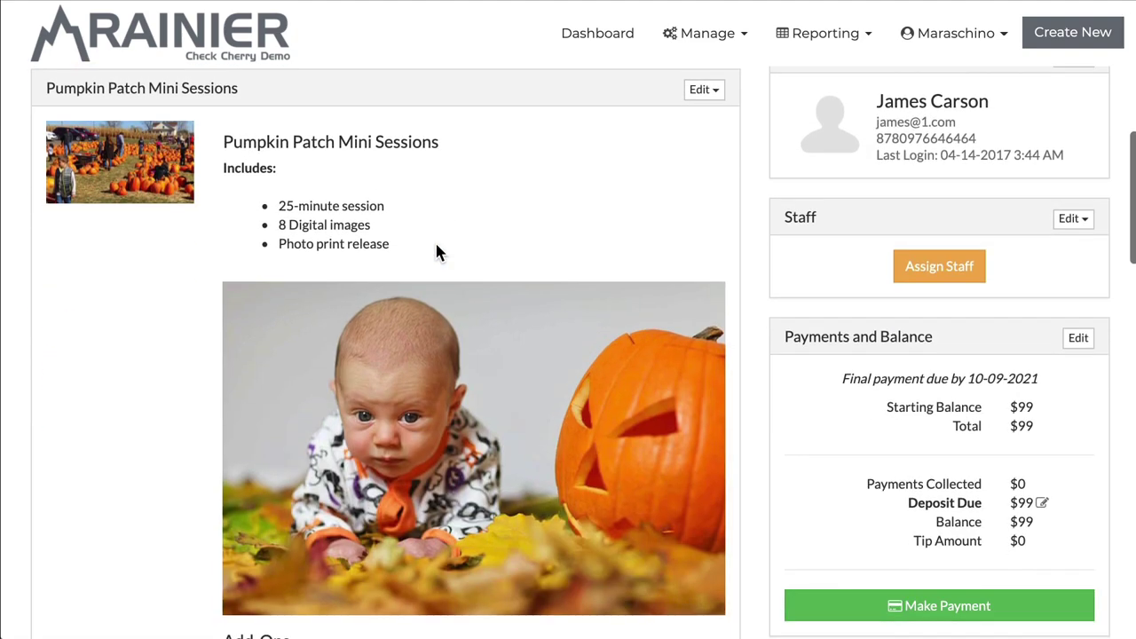
scroll(436, 253, "down", 2)
scroll(436, 253, "down", 4)
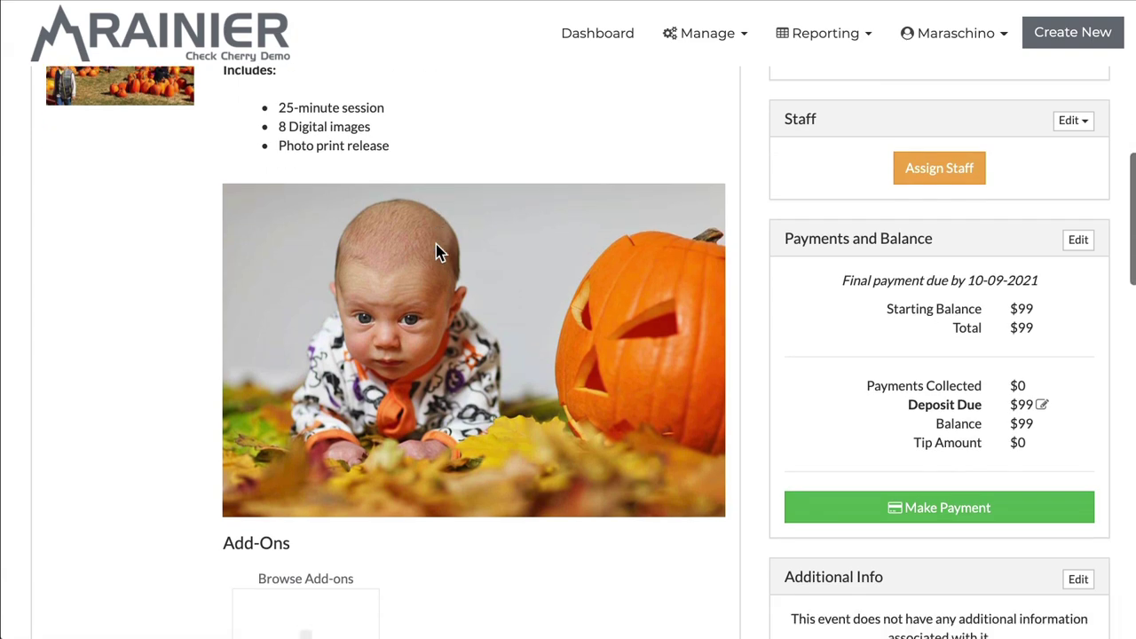
scroll(435, 253, "up", 5)
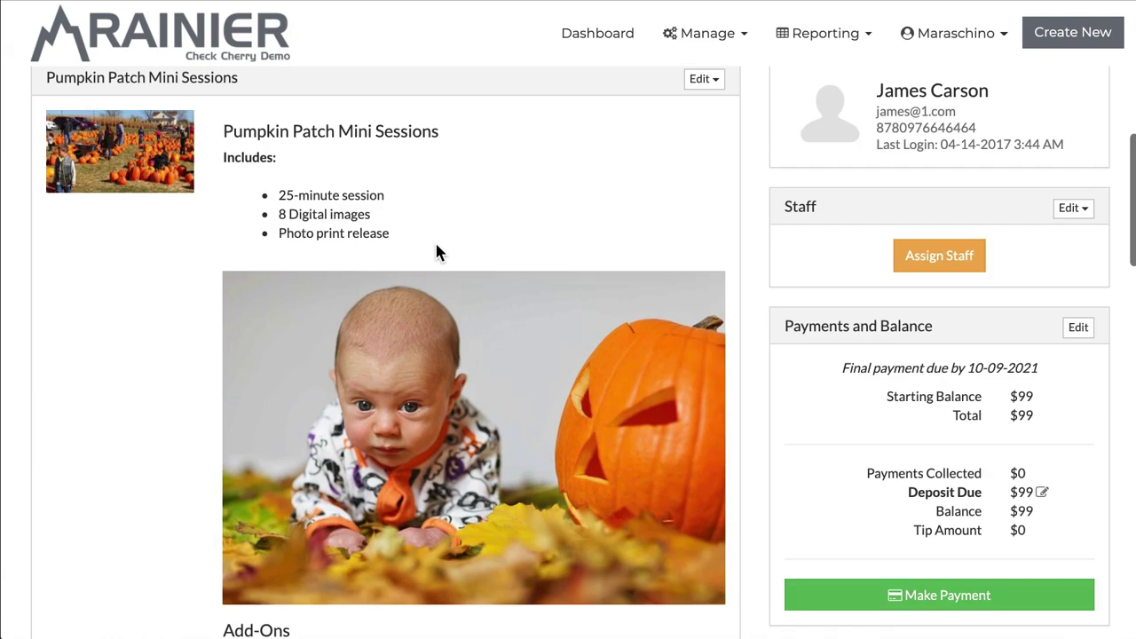
scroll(435, 253, "left", 5)
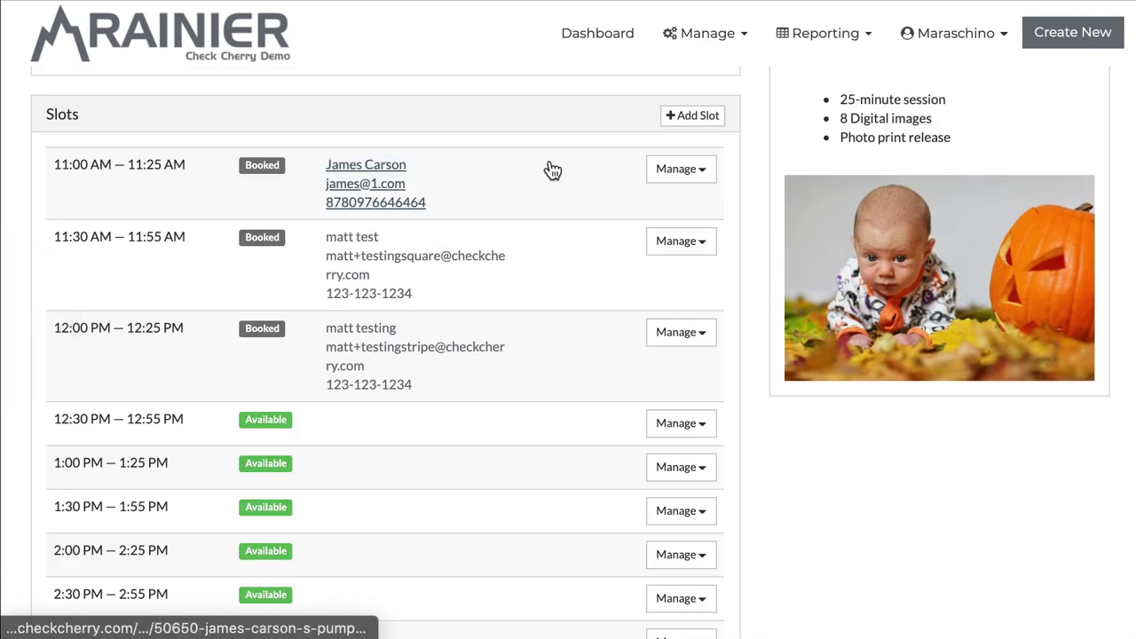
left_click(688, 170)
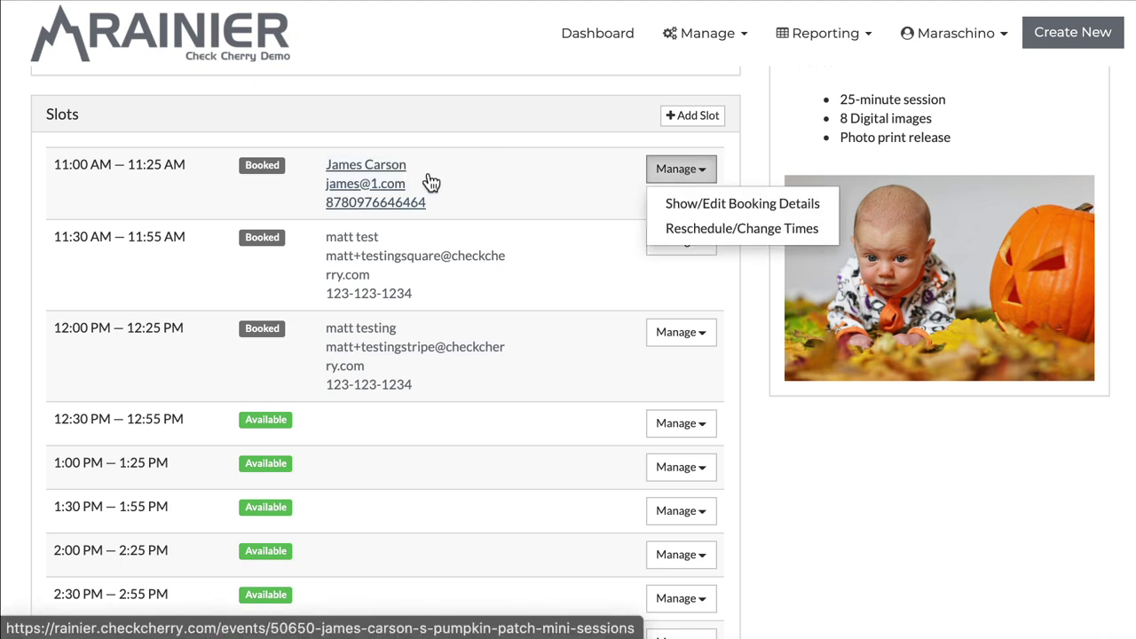
left_click(729, 230)
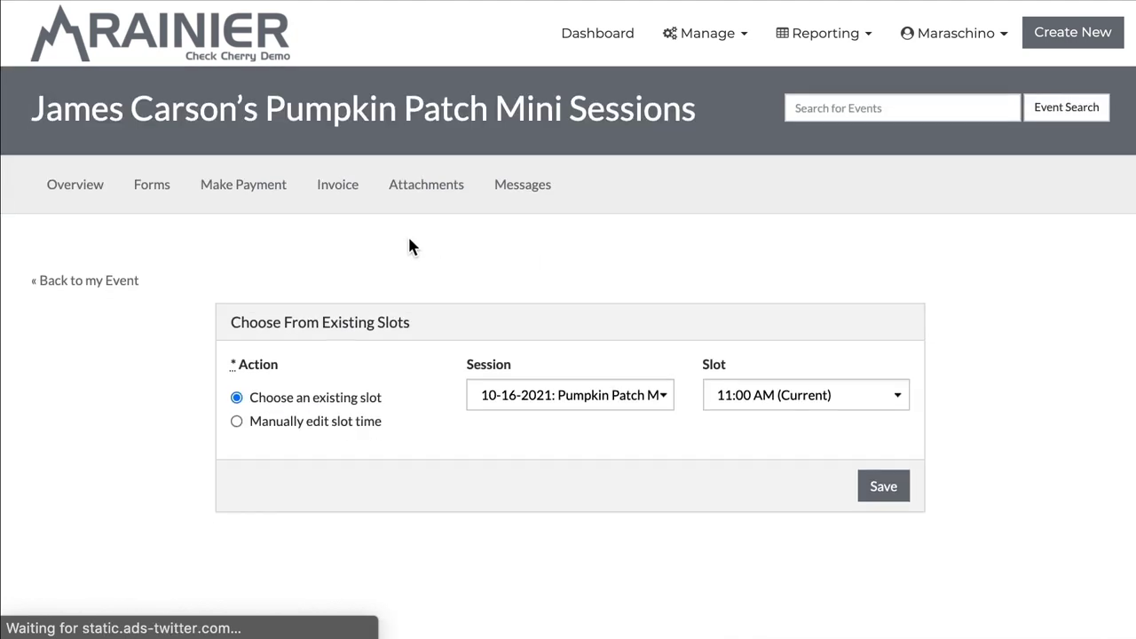
scroll(407, 235, "down", 2)
Step: Keep the 10-16-2021 Pumpkin Patch session, pick the 2:30 PM slot, and save the reschedule
left_click(544, 231)
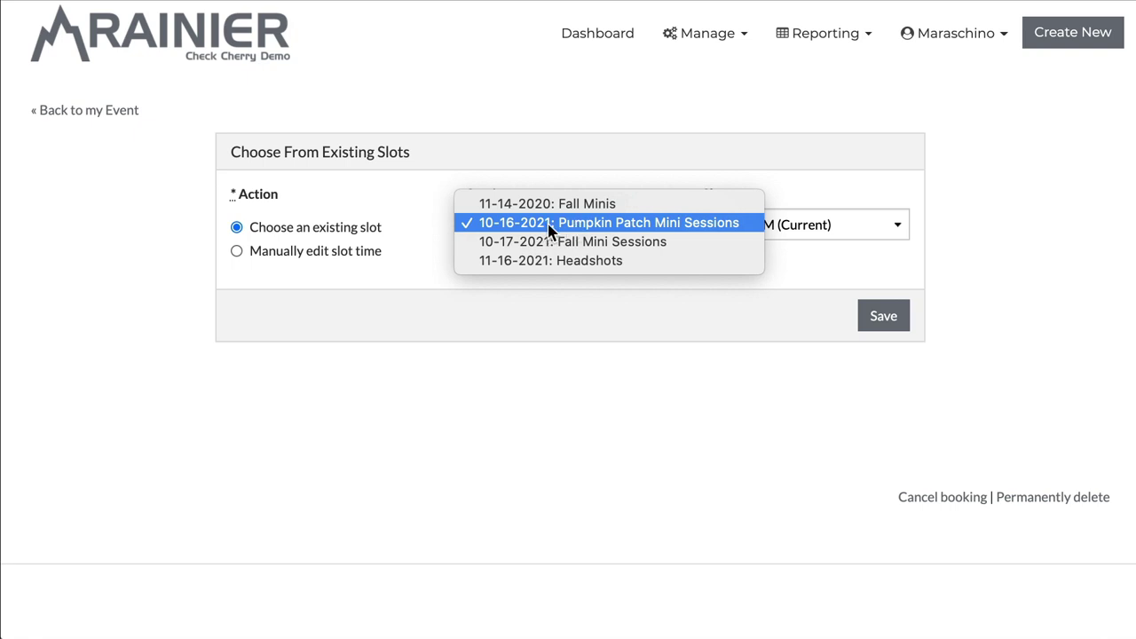
left_click(643, 121)
left_click(761, 227)
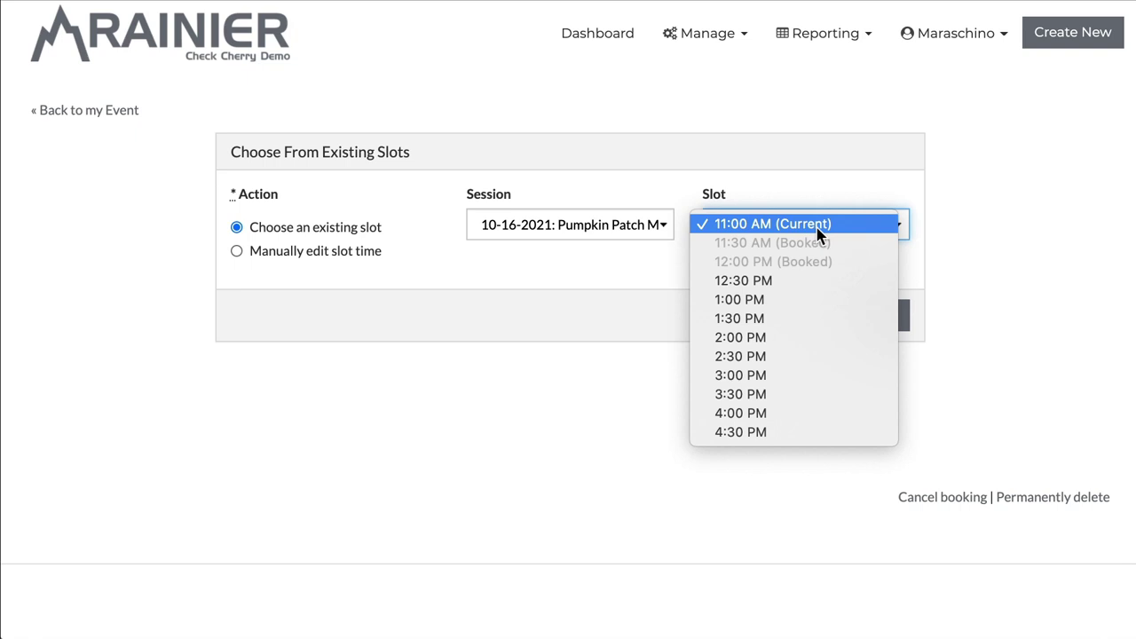
left_click(807, 360)
left_click(876, 317)
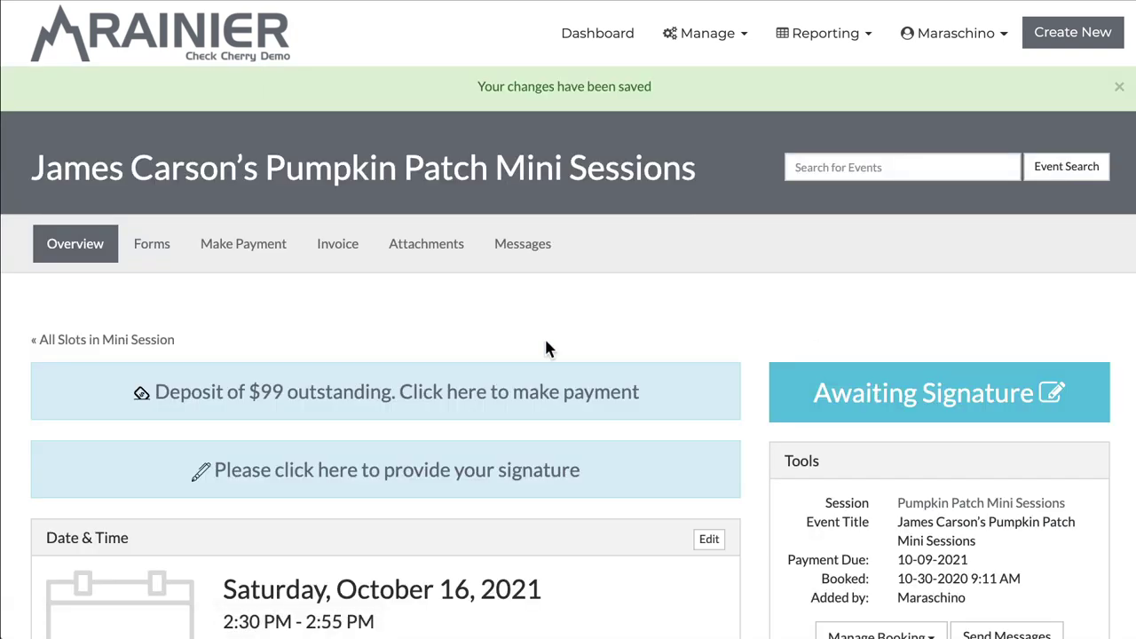
Step: Go to Manage > Bookings, open Pumpkin Patch Mini Sessions, and open the 2:30 PM slot's actions
left_click(716, 61)
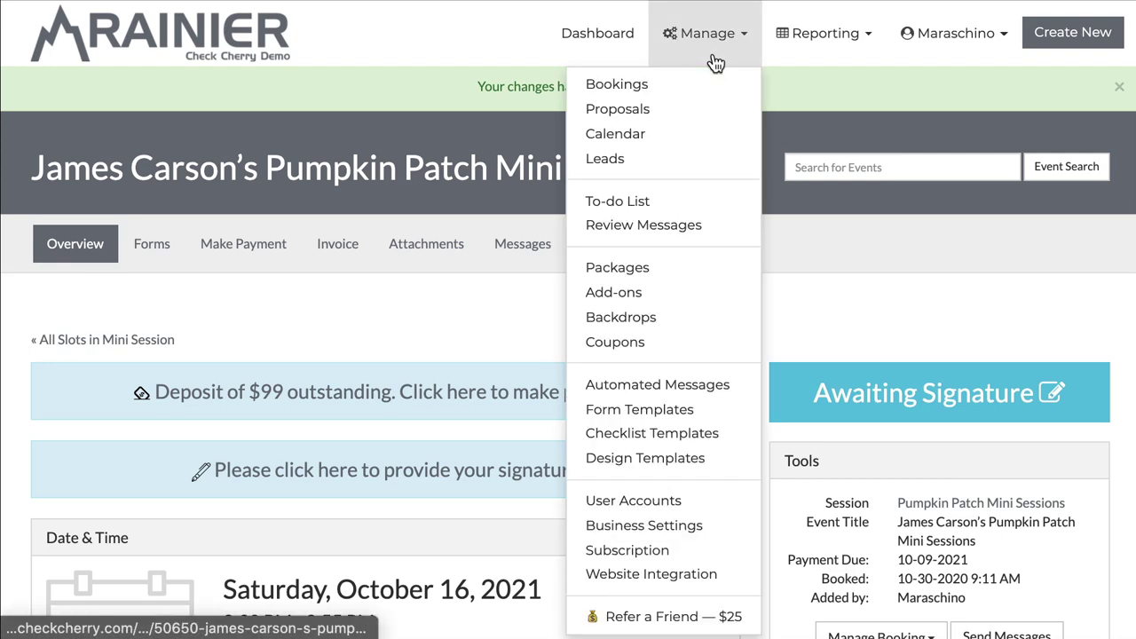
left_click(653, 92)
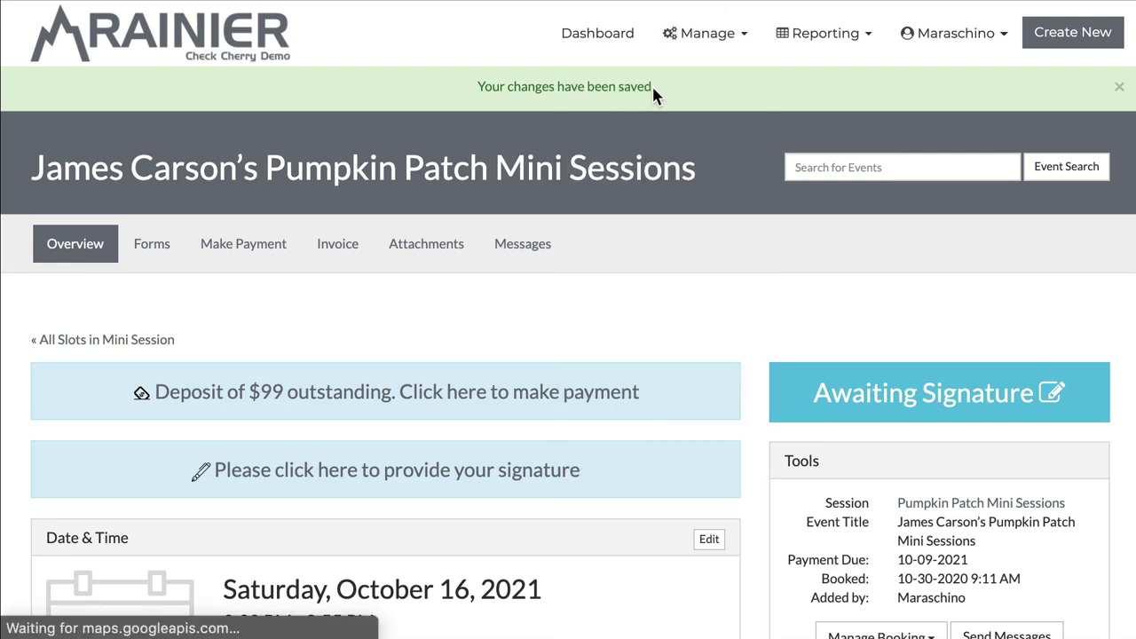
scroll(451, 253, "down", 9)
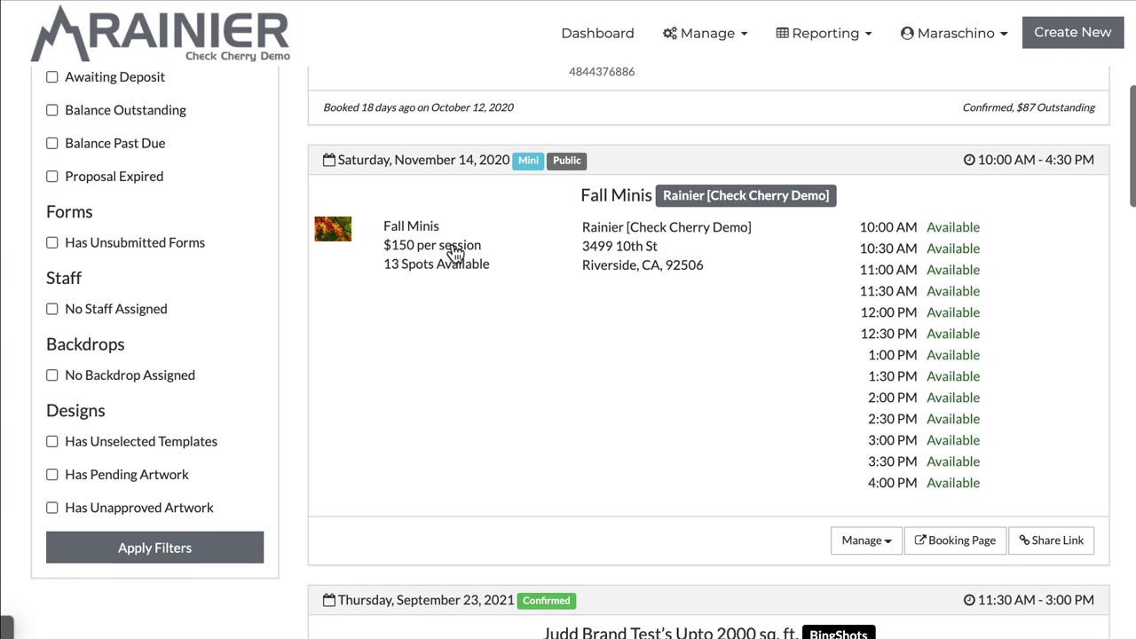
scroll(453, 251, "down", 3)
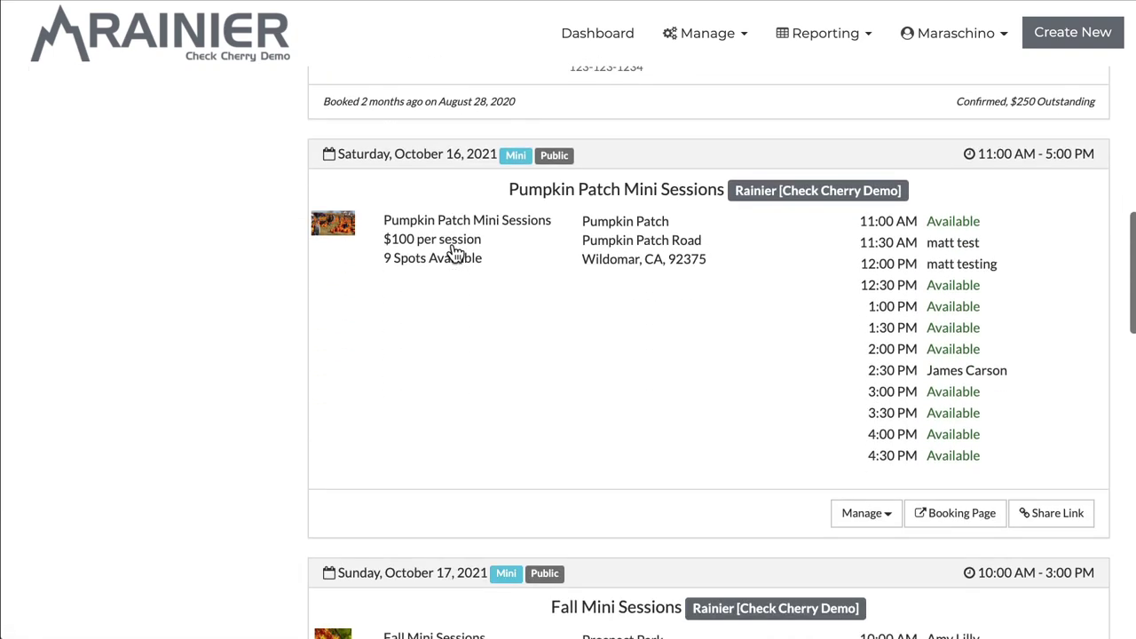
left_click(609, 380)
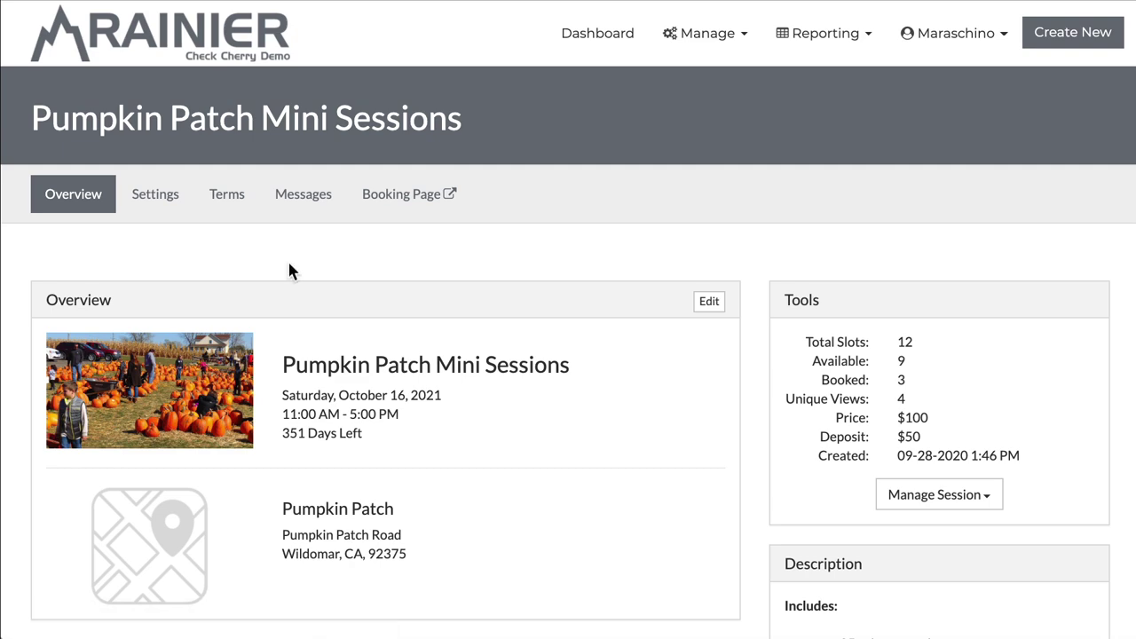
scroll(290, 269, "down", 3)
scroll(287, 267, "down", 3)
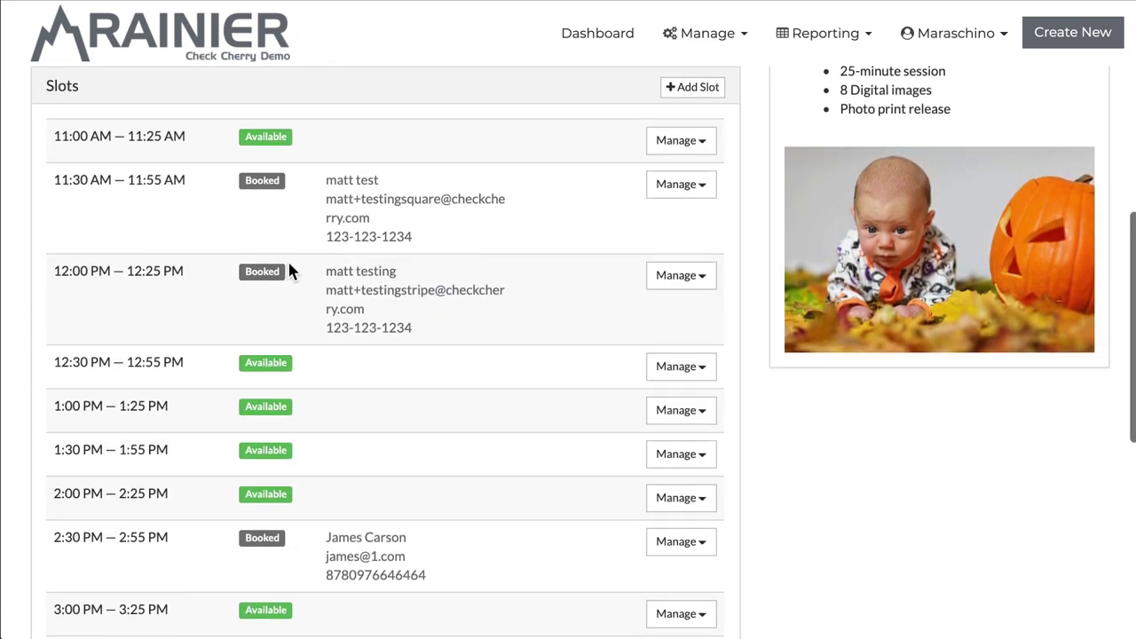
scroll(287, 268, "down", 2)
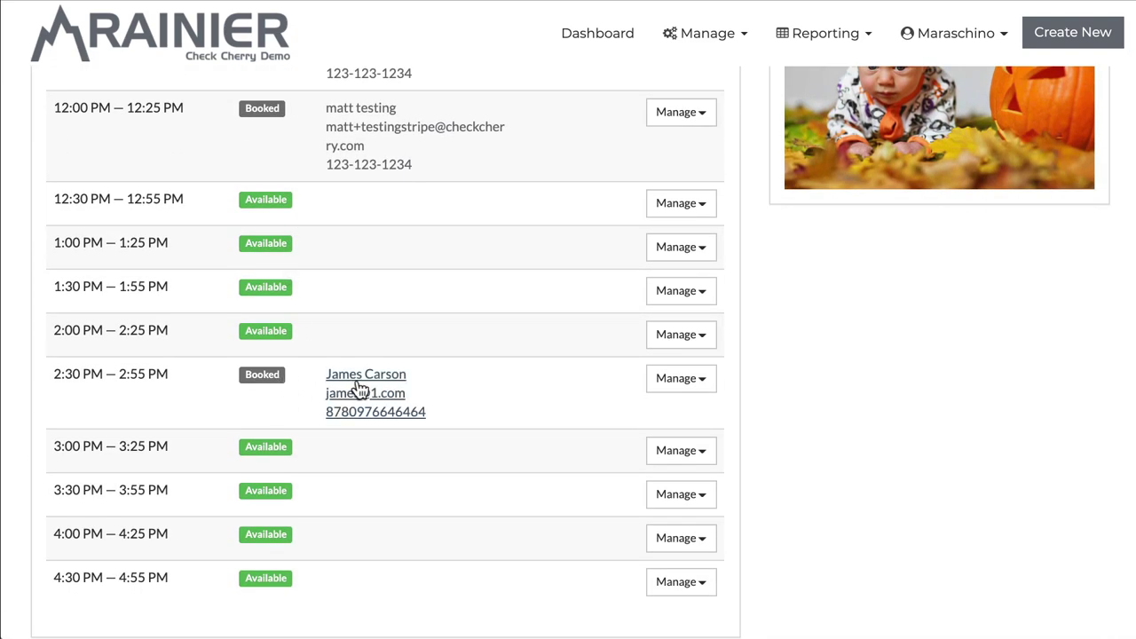
left_click(682, 390)
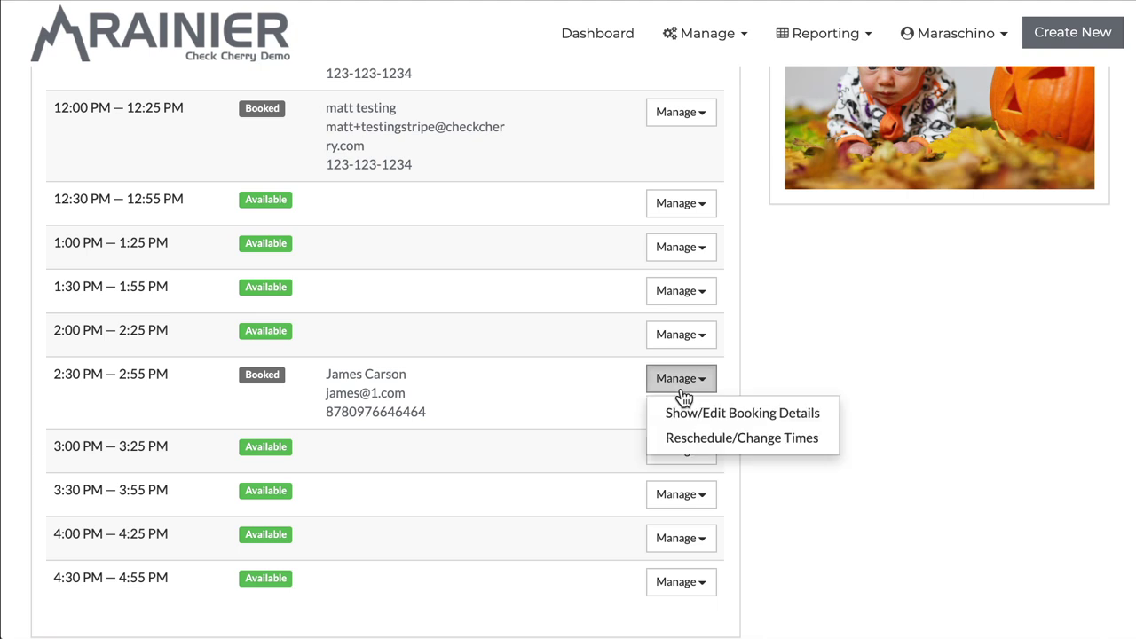
Step: Look over the 2:30 PM booking's Reschedule, Cancel booking and Permanently delete options
left_click(703, 438)
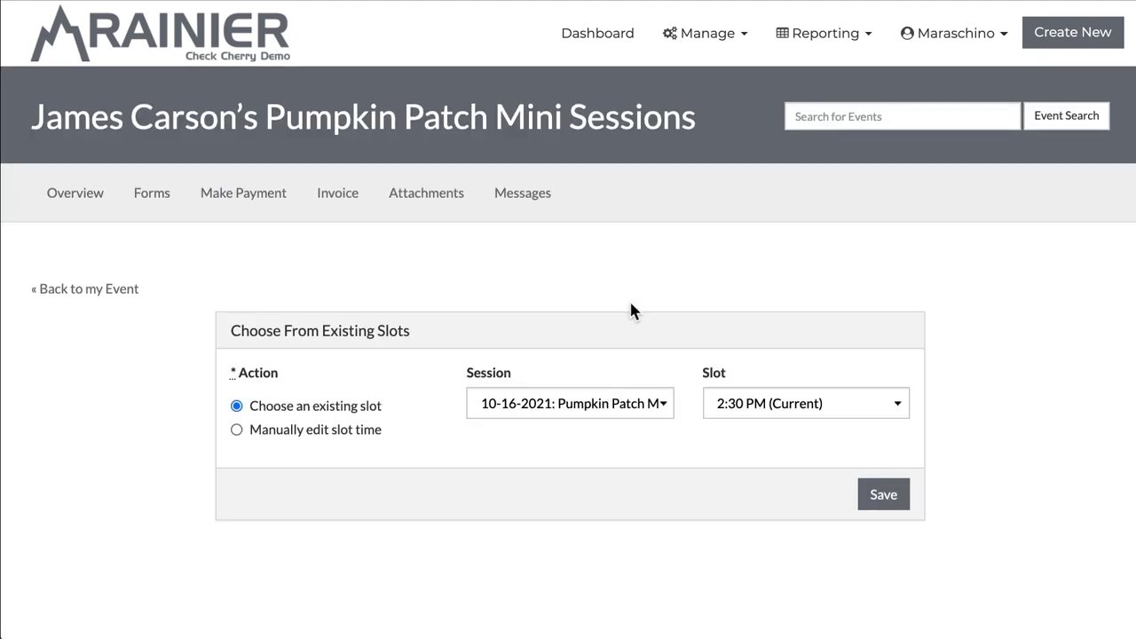
scroll(633, 306, "down", 3)
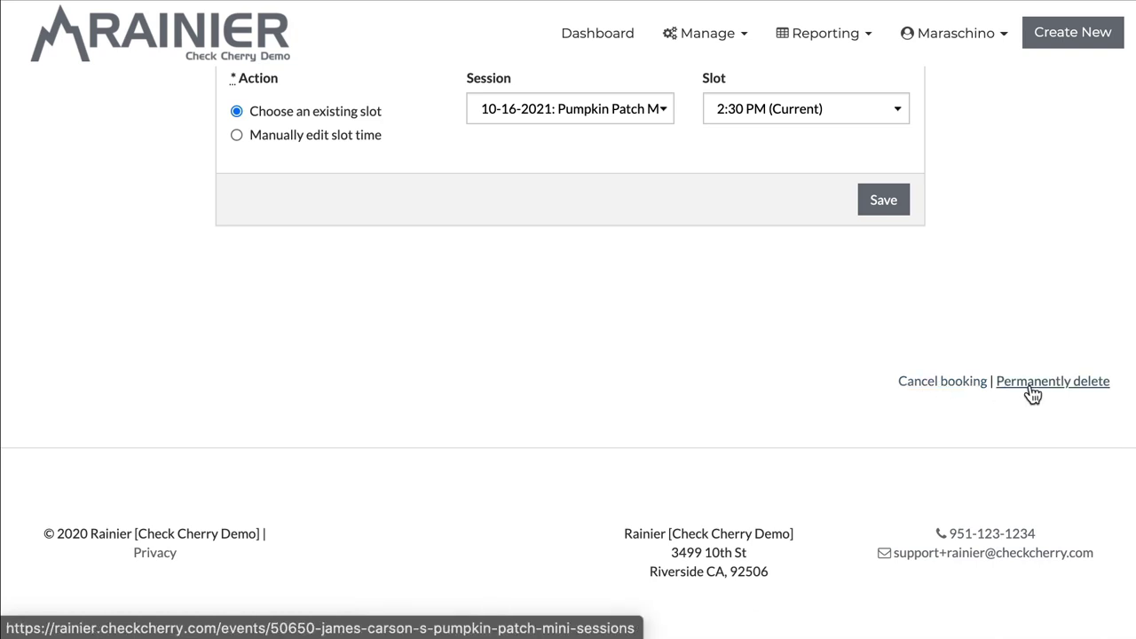
scroll(625, 402, "up", 4)
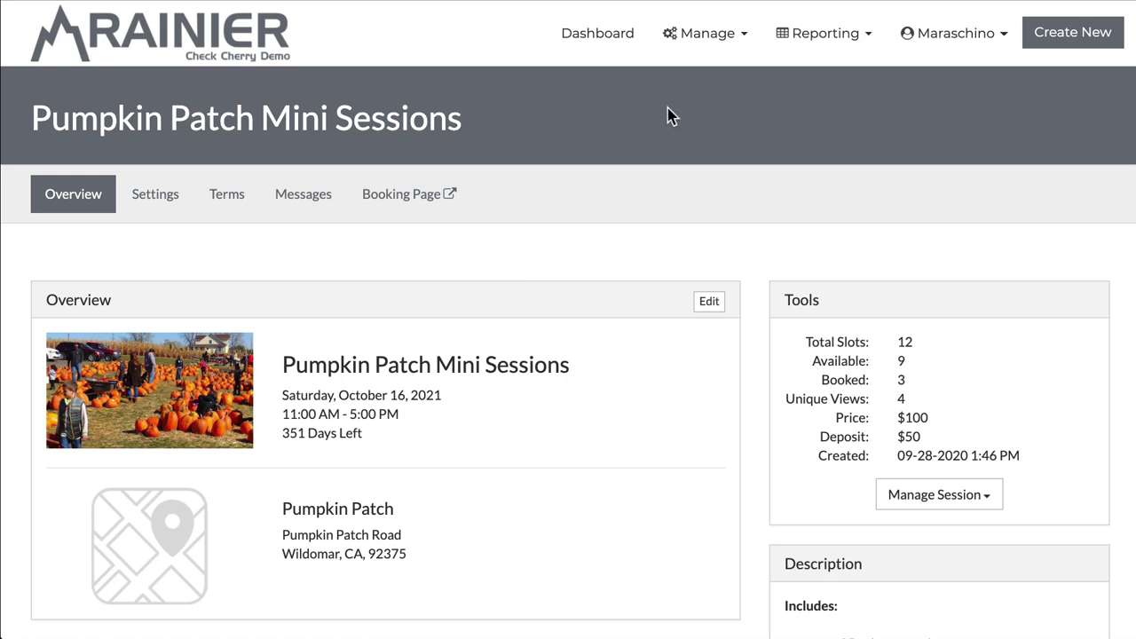
Step: Open the Customer Signed automated message for editing from Manage > Automated Messages
left_click(696, 58)
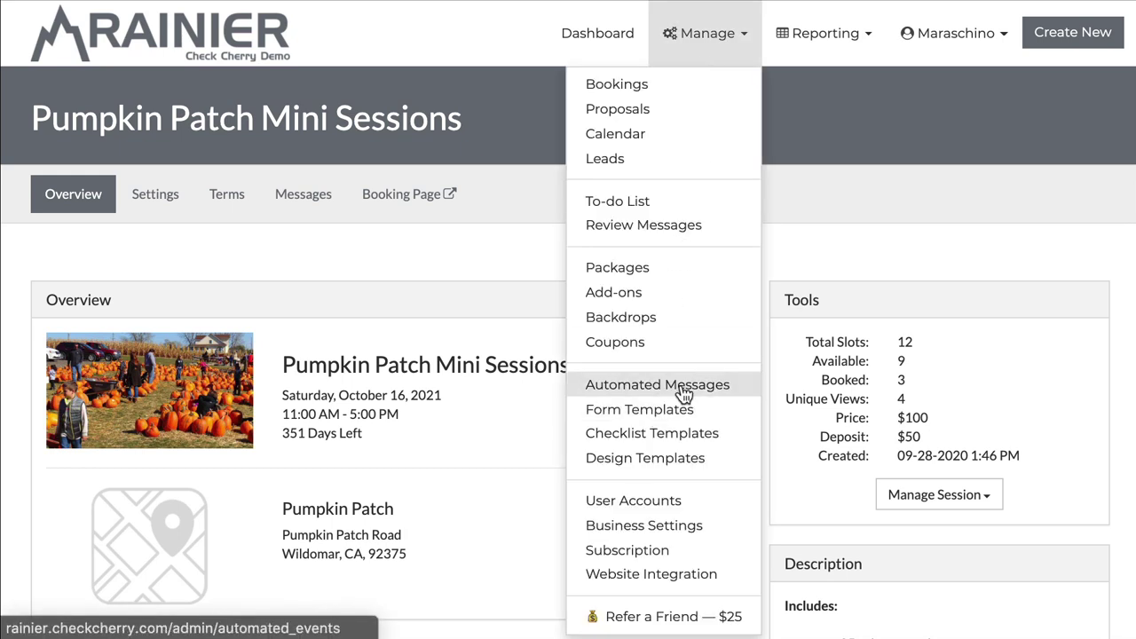
left_click(616, 390)
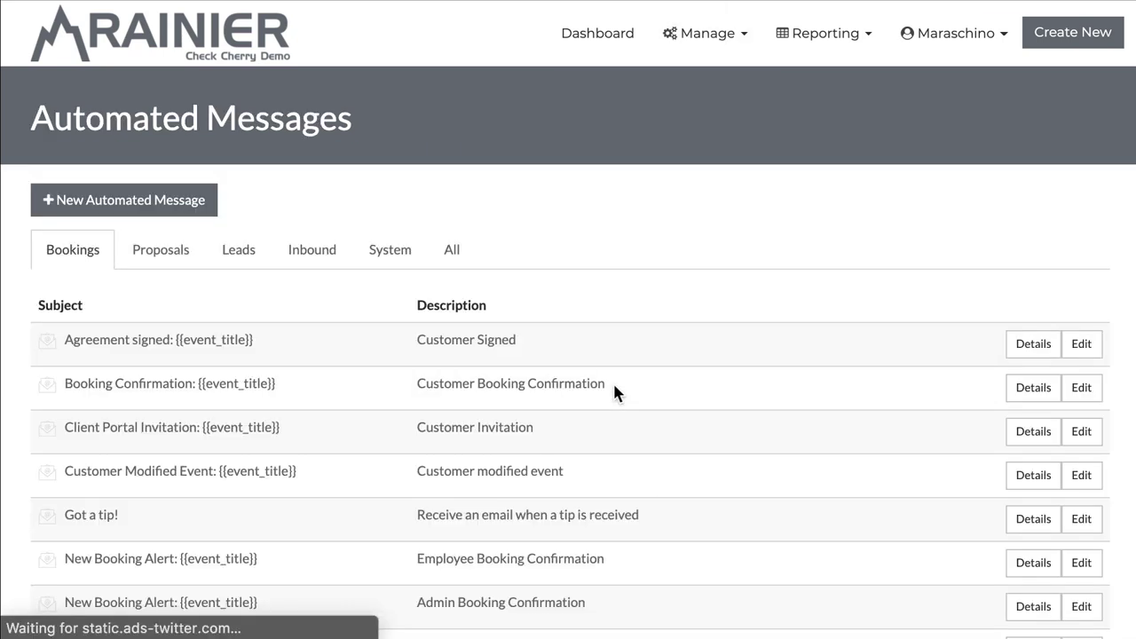
left_click(1086, 348)
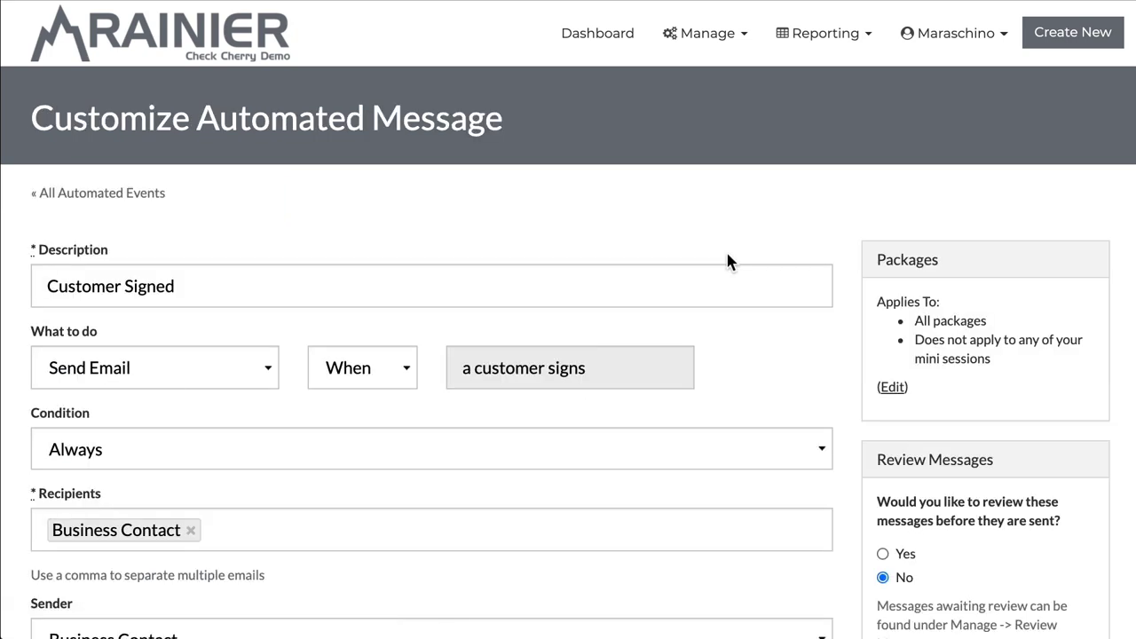
Step: Check All Mini Sessions in its package list and save the message
left_click(892, 387)
scroll(897, 282, "down", 3)
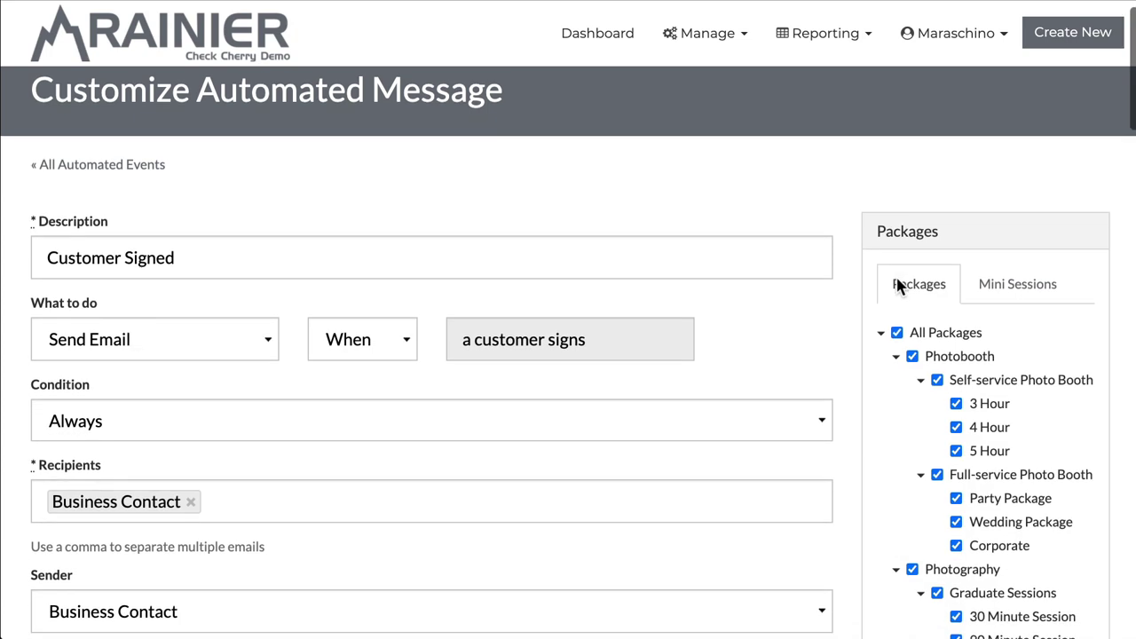
left_click(1036, 174)
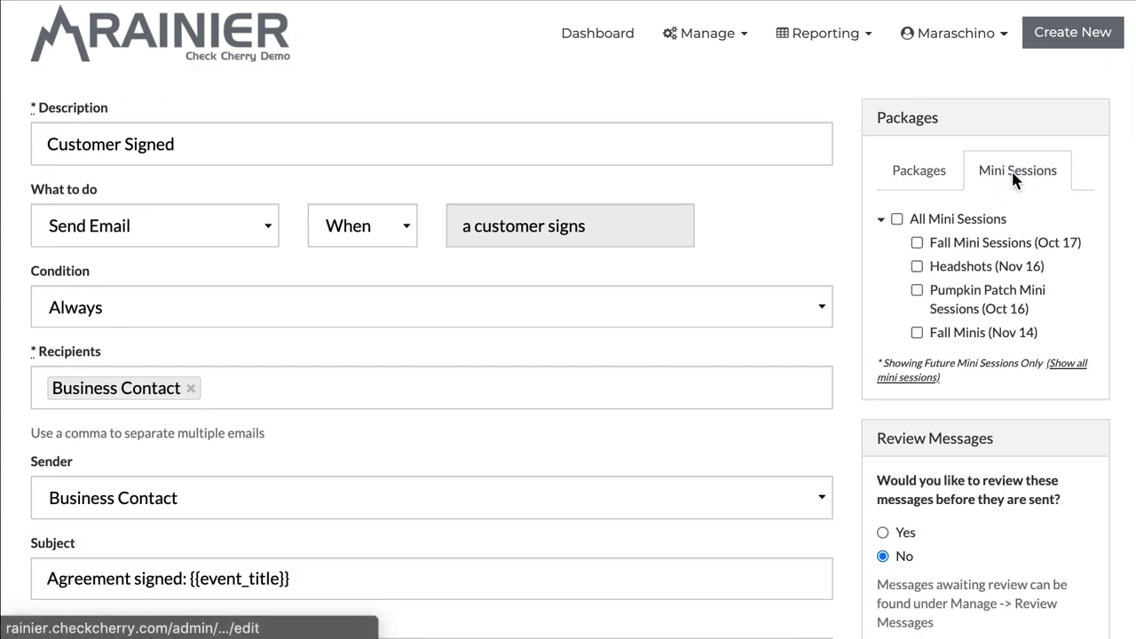
left_click(898, 220)
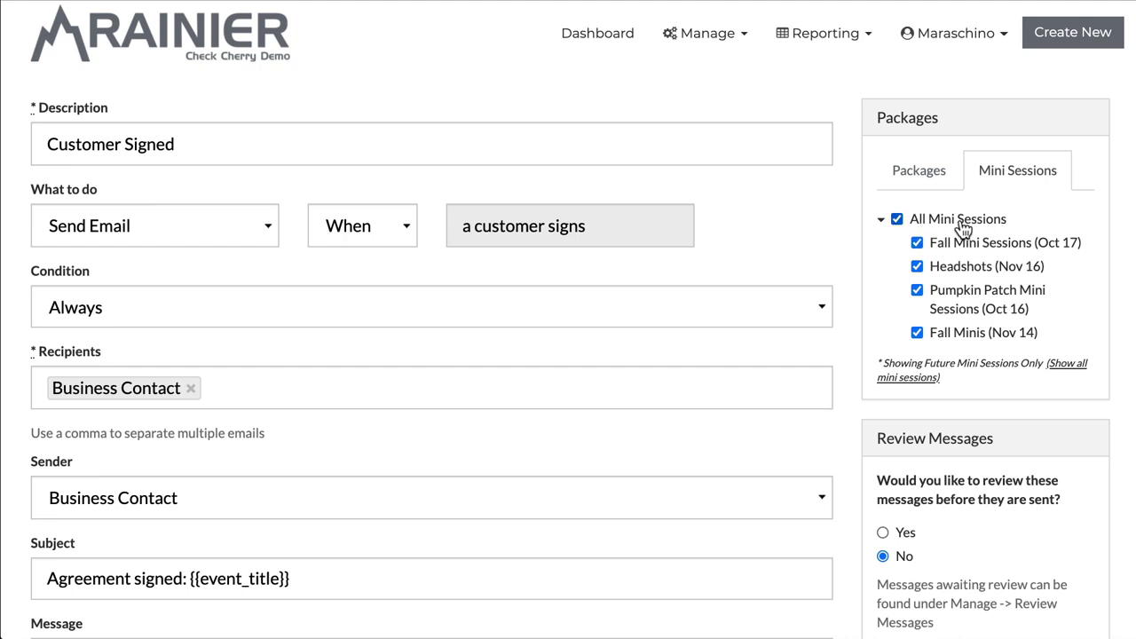
scroll(963, 229, "down", 6)
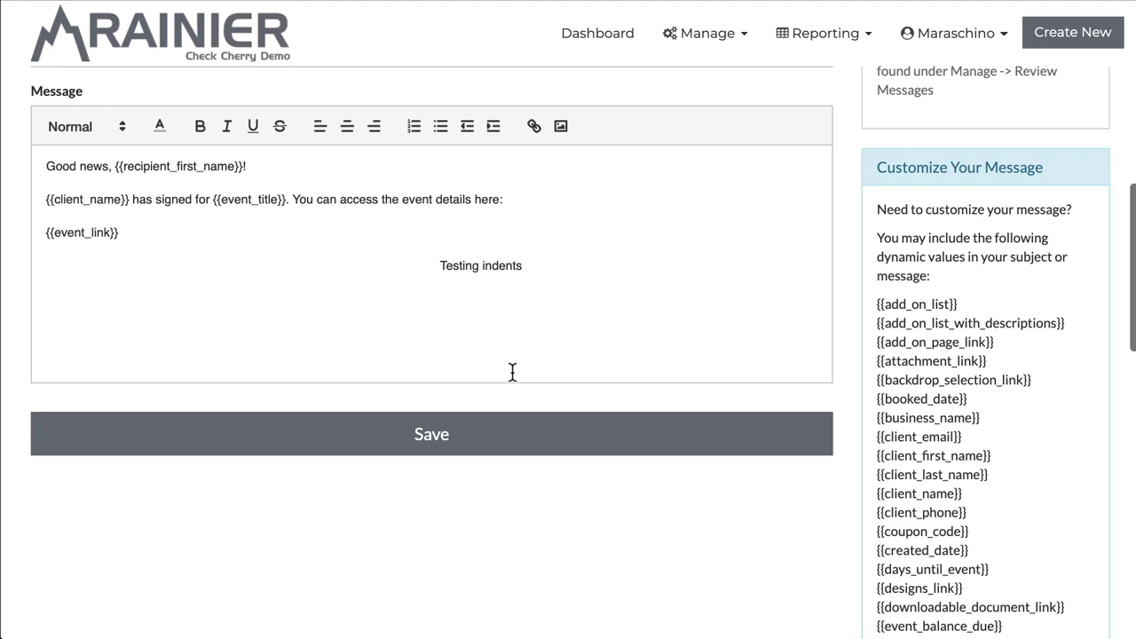
left_click(442, 444)
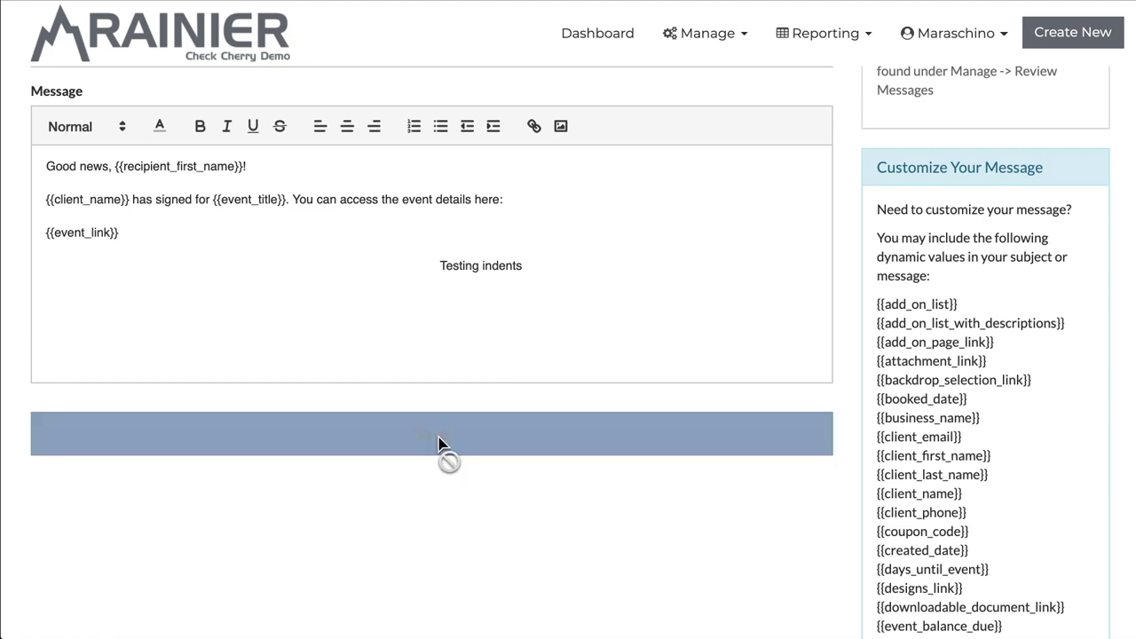